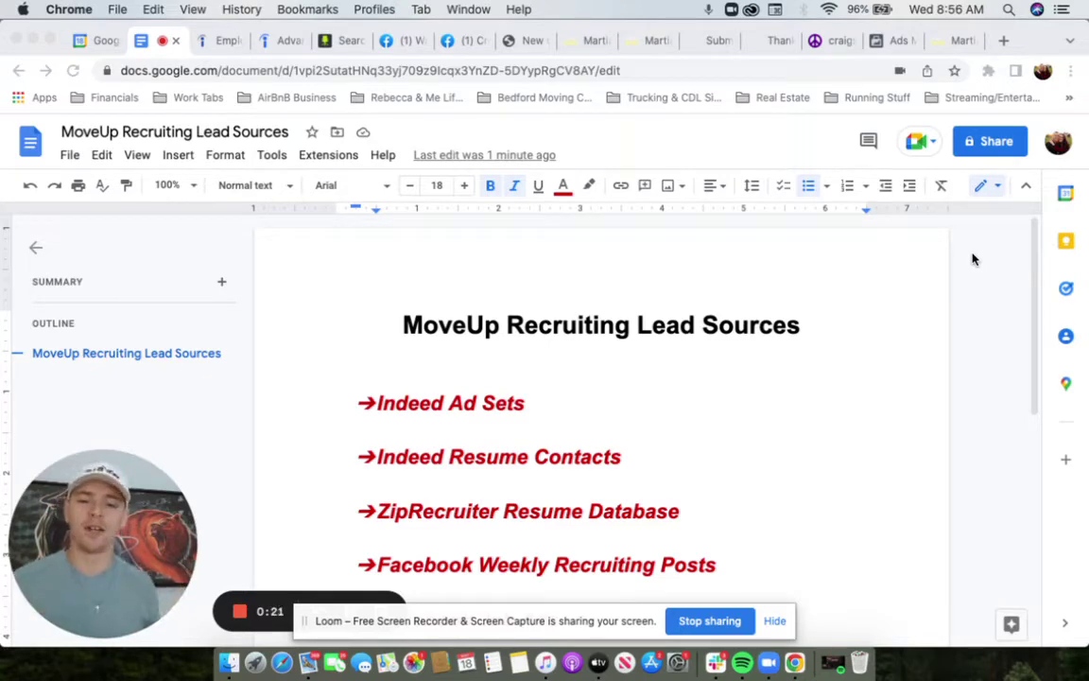
# Read through the lead sources document, then switch to the Indeed employer Jobs page.
pyautogui.scroll(-1, 661, 290)
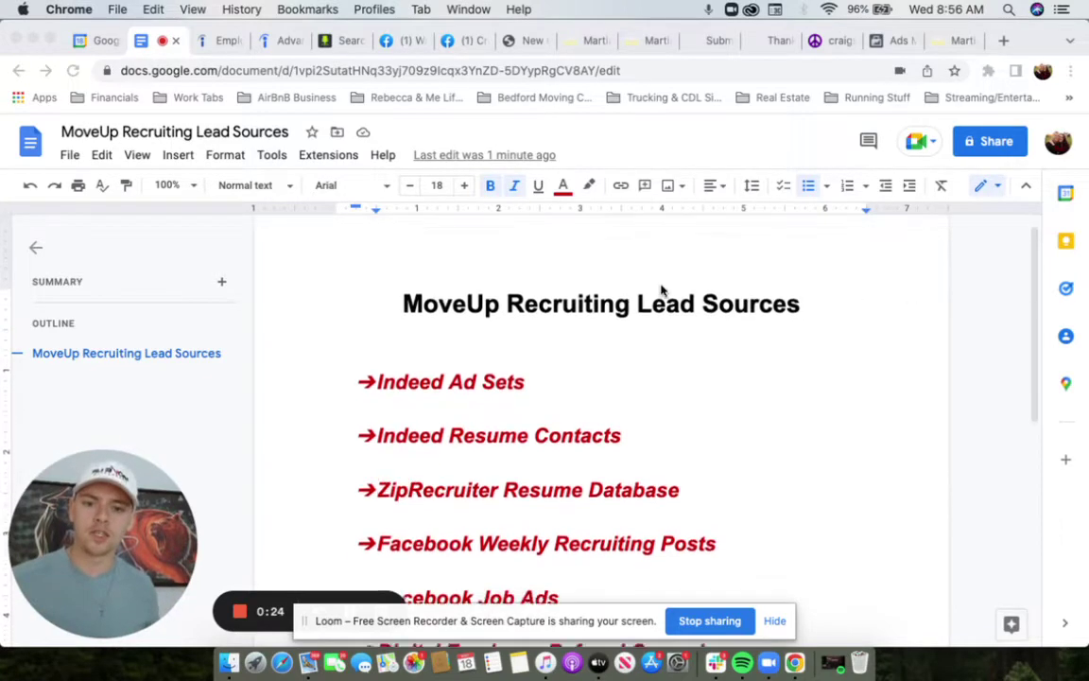
pyautogui.scroll(-2, 662, 290)
pyautogui.scroll(-1, 662, 290)
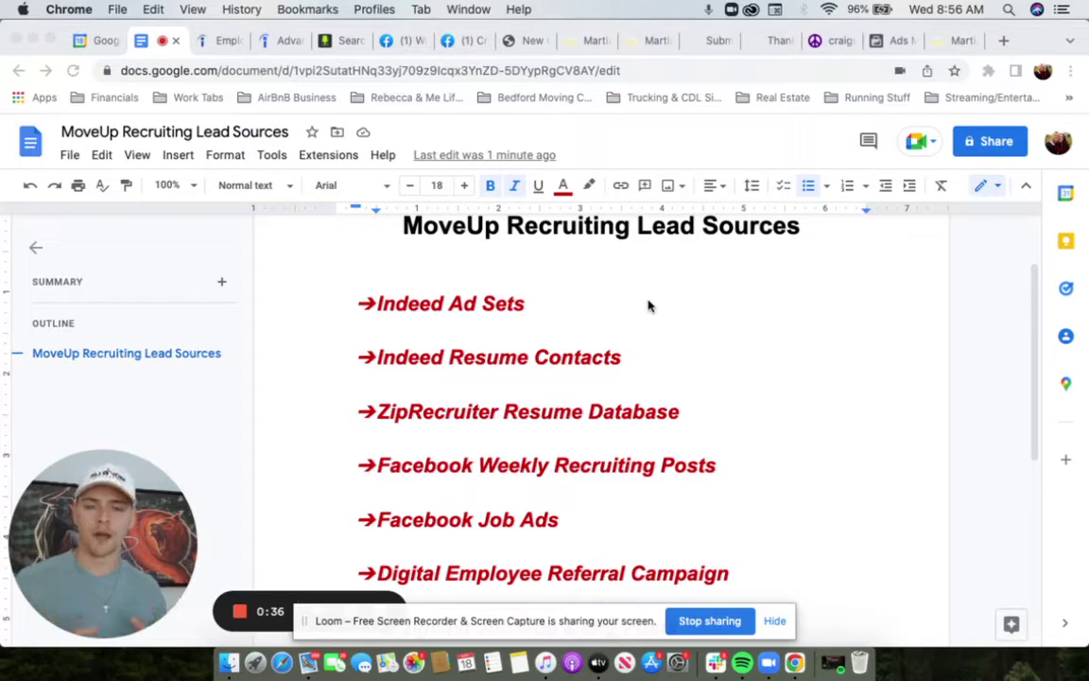
pyautogui.scroll(-5, 630, 336)
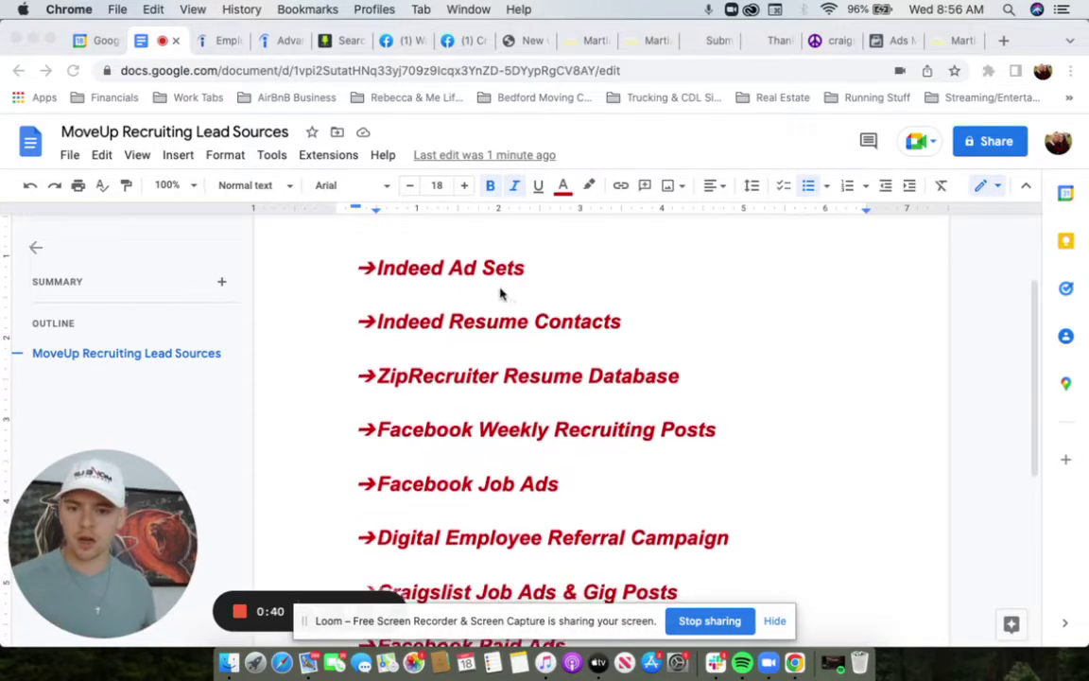
pyautogui.scroll(5, 526, 454)
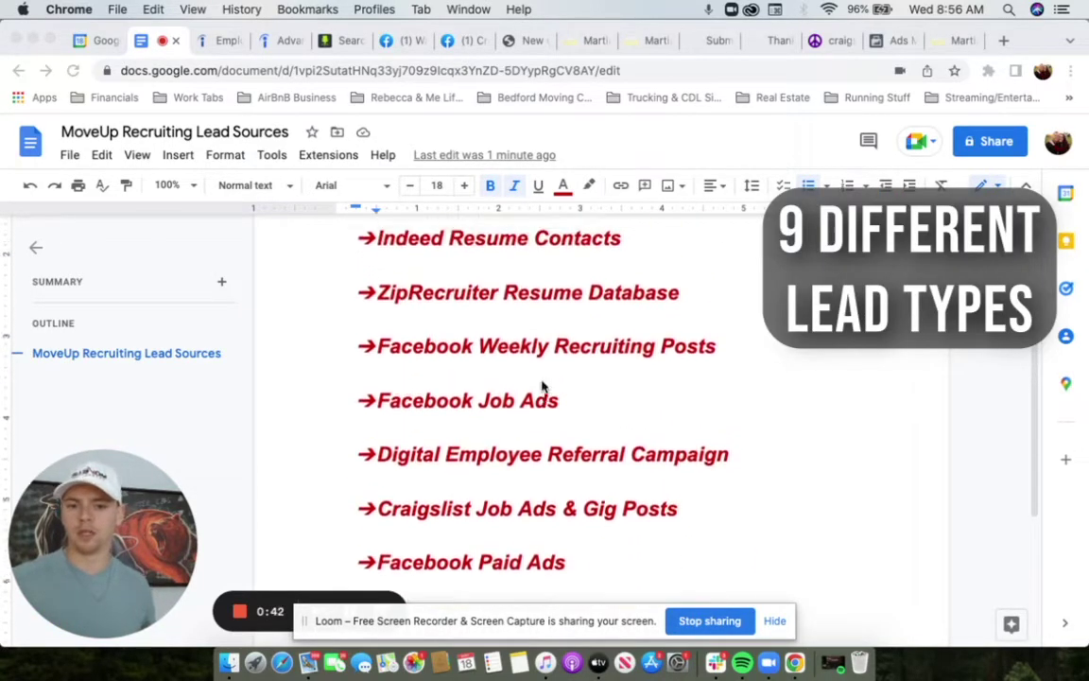
pyautogui.scroll(-1, 542, 384)
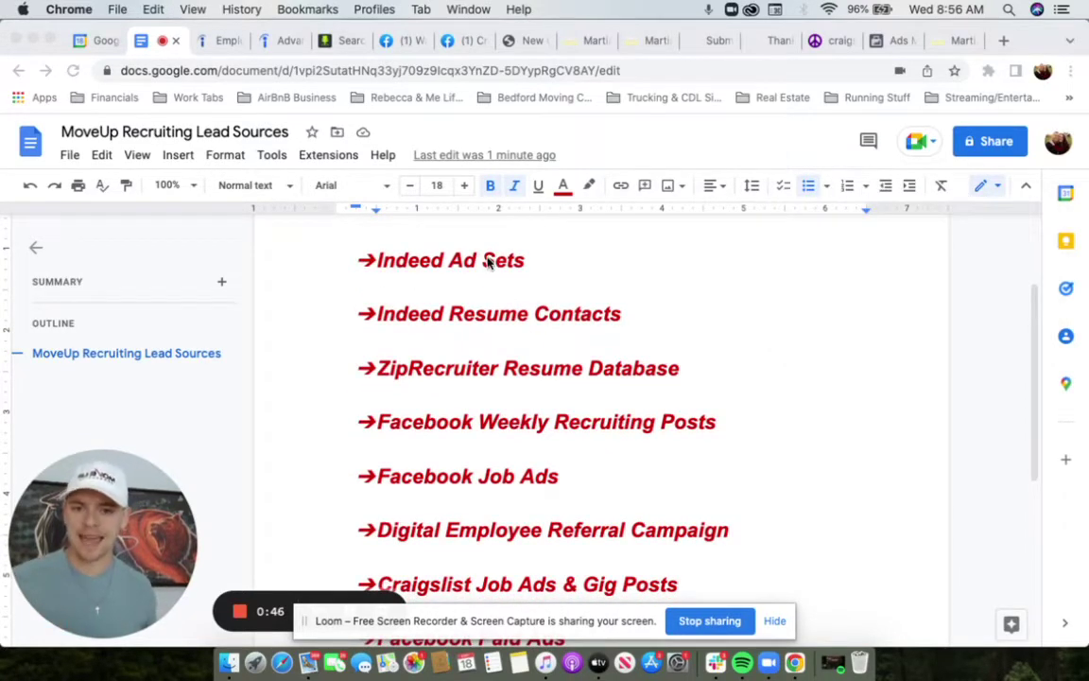
pyautogui.scroll(-1, 541, 311)
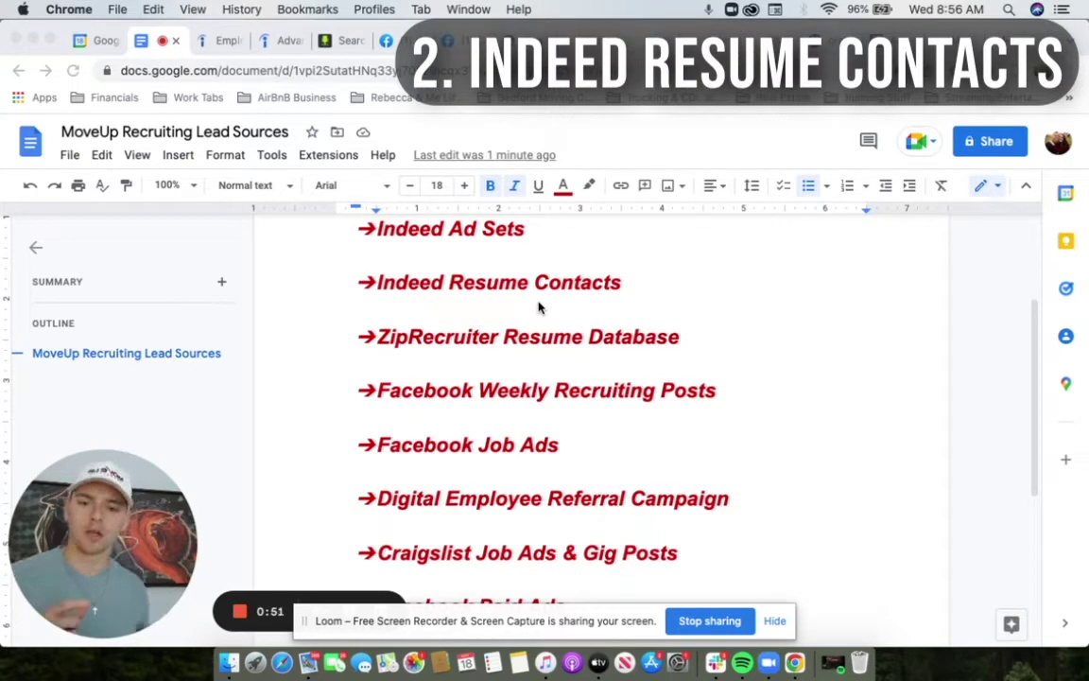
pyautogui.scroll(-2, 484, 288)
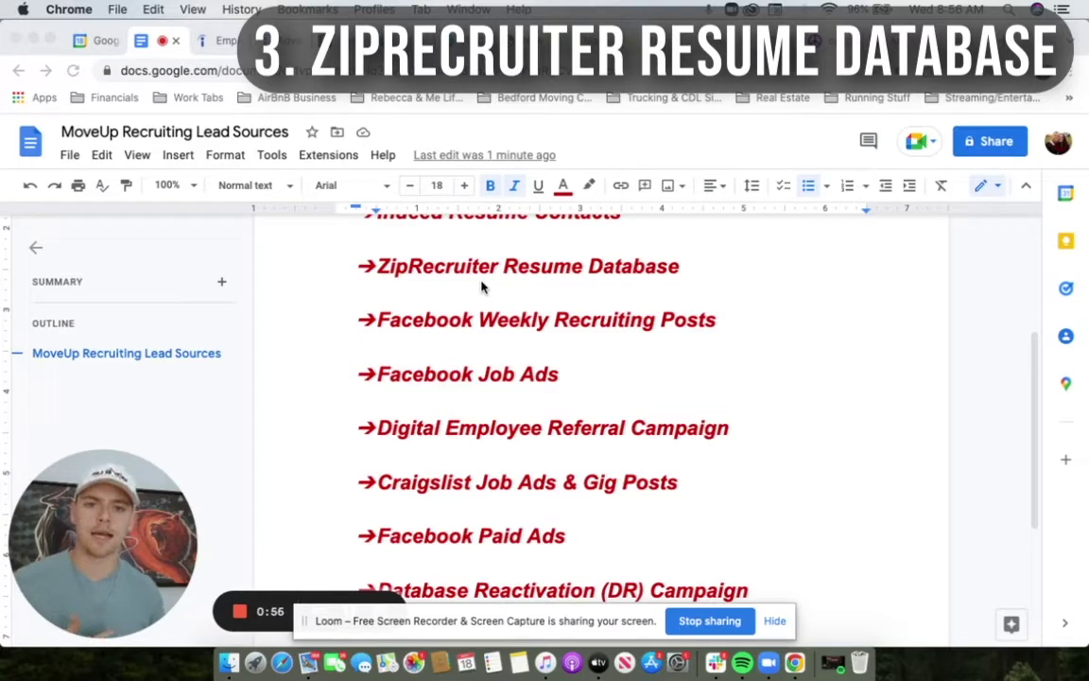
pyautogui.scroll(-2, 480, 287)
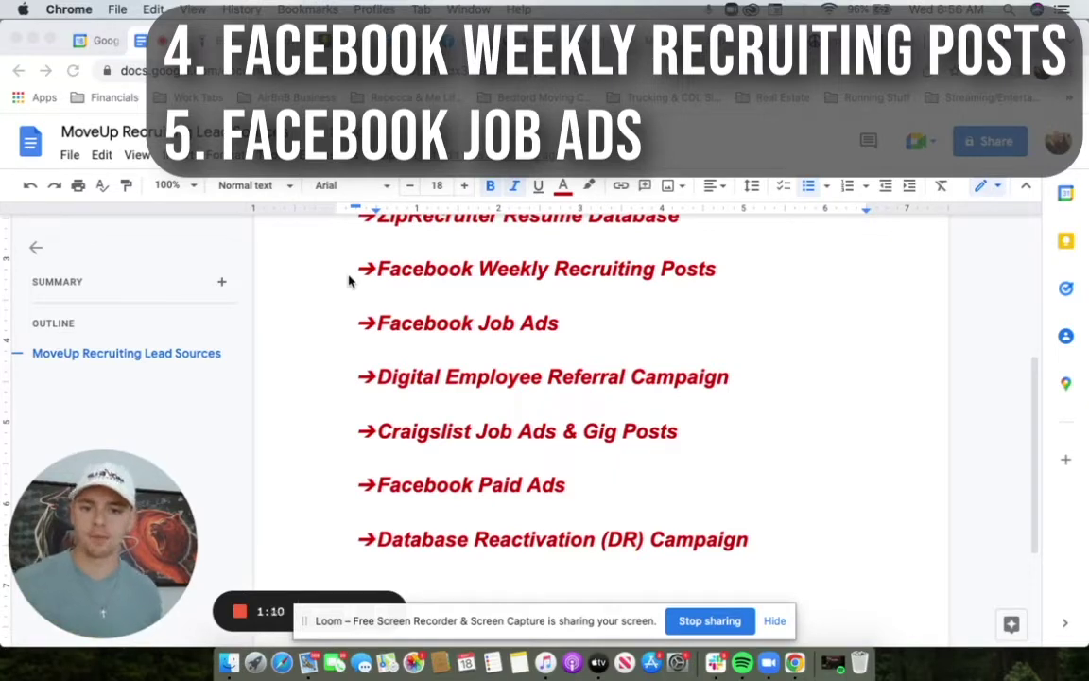
pyautogui.scroll(-2, 413, 323)
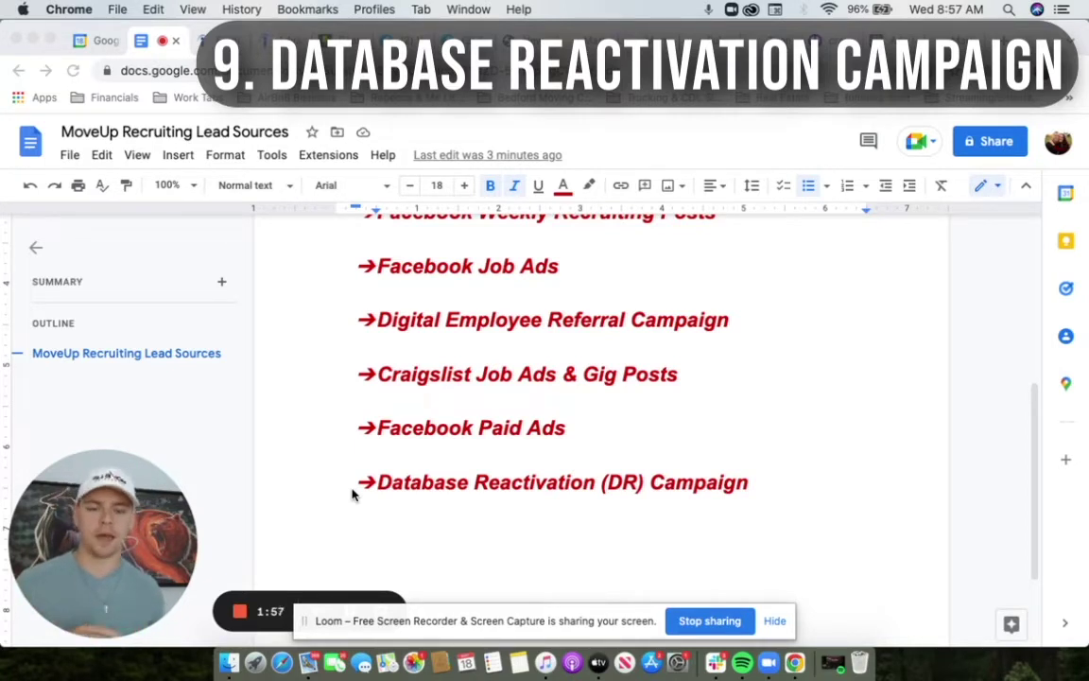
pyautogui.scroll(4, 421, 377)
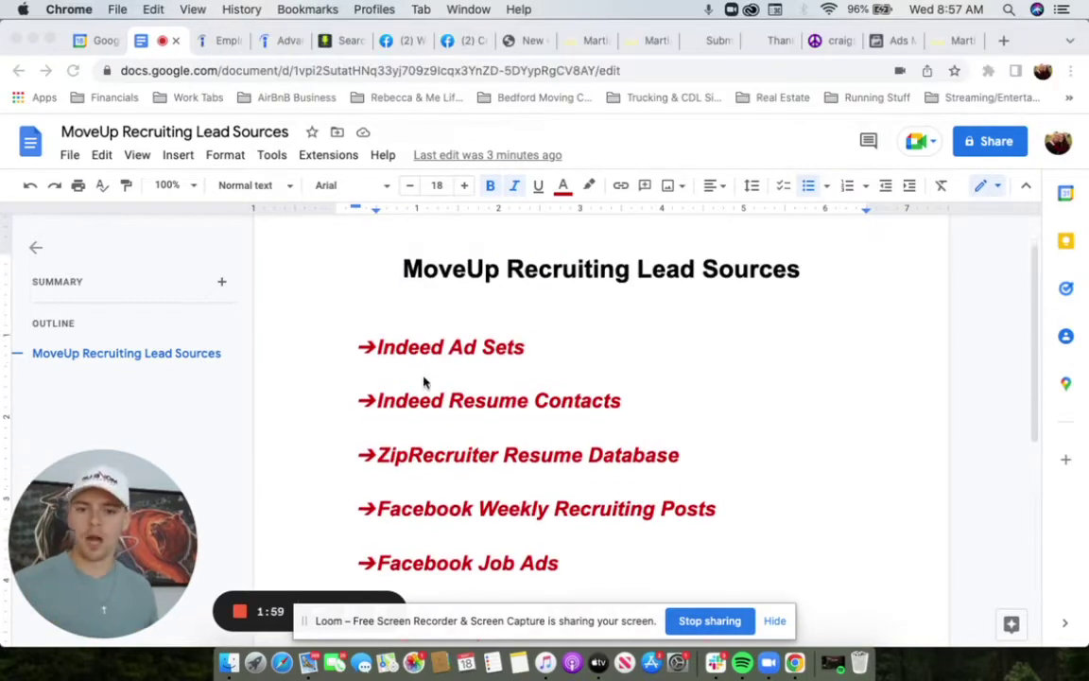
pyautogui.click(217, 44)
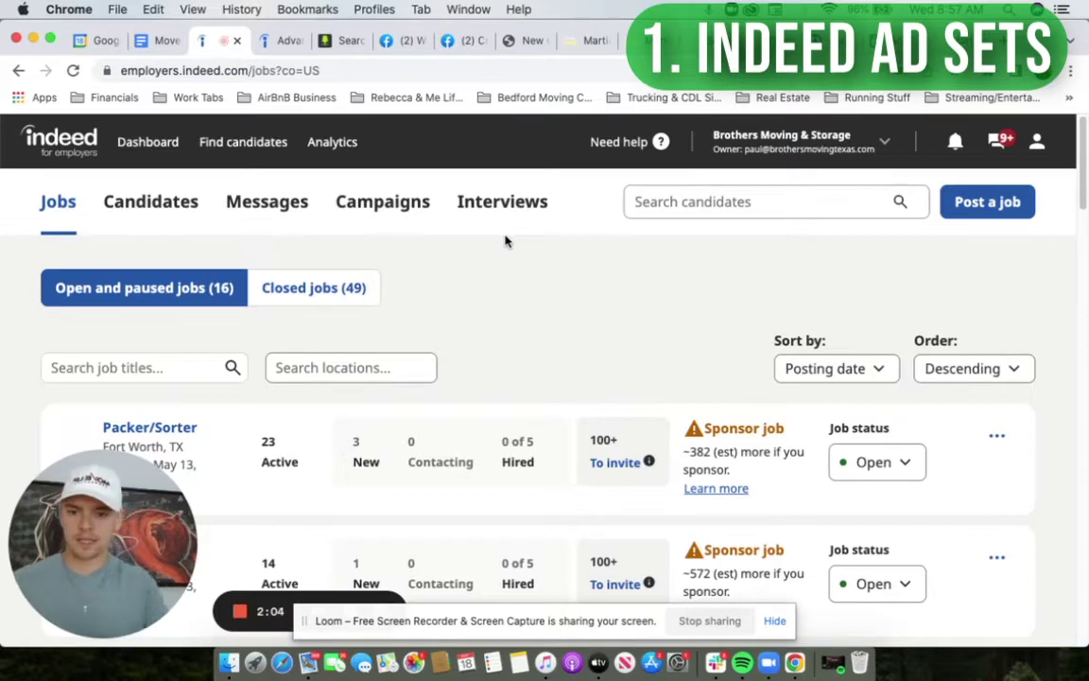
# Scroll through the Indeed open jobs, including Furniture Mover, Crew Leader/Driver and Mover/Packer.
pyautogui.scroll(-2, 511, 341)
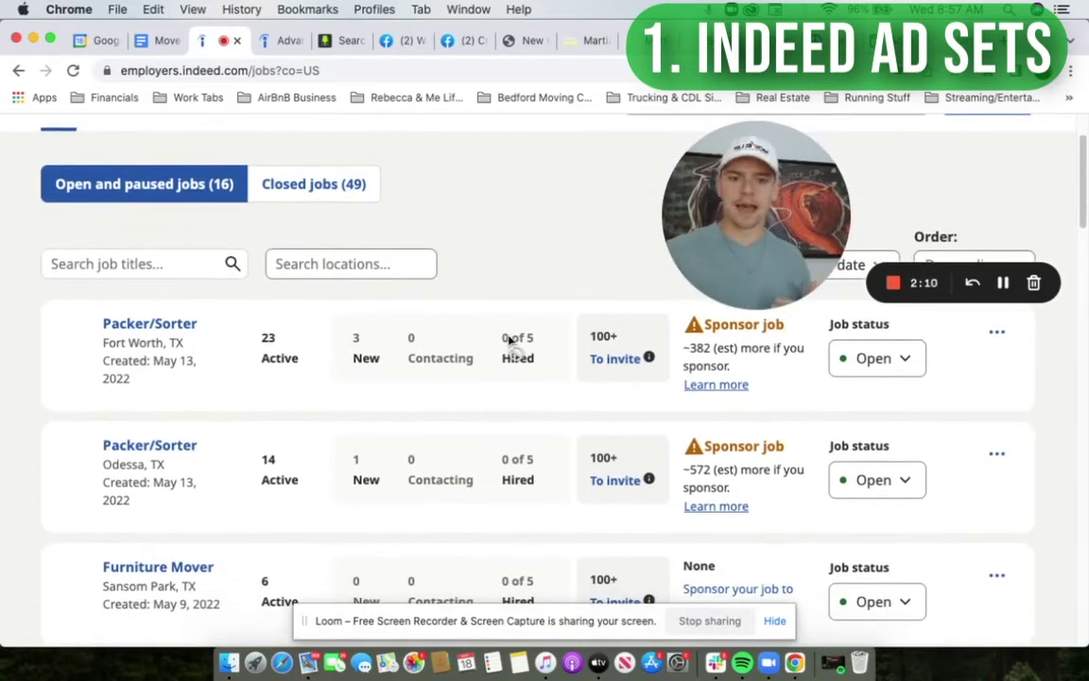
pyautogui.scroll(-1, 510, 342)
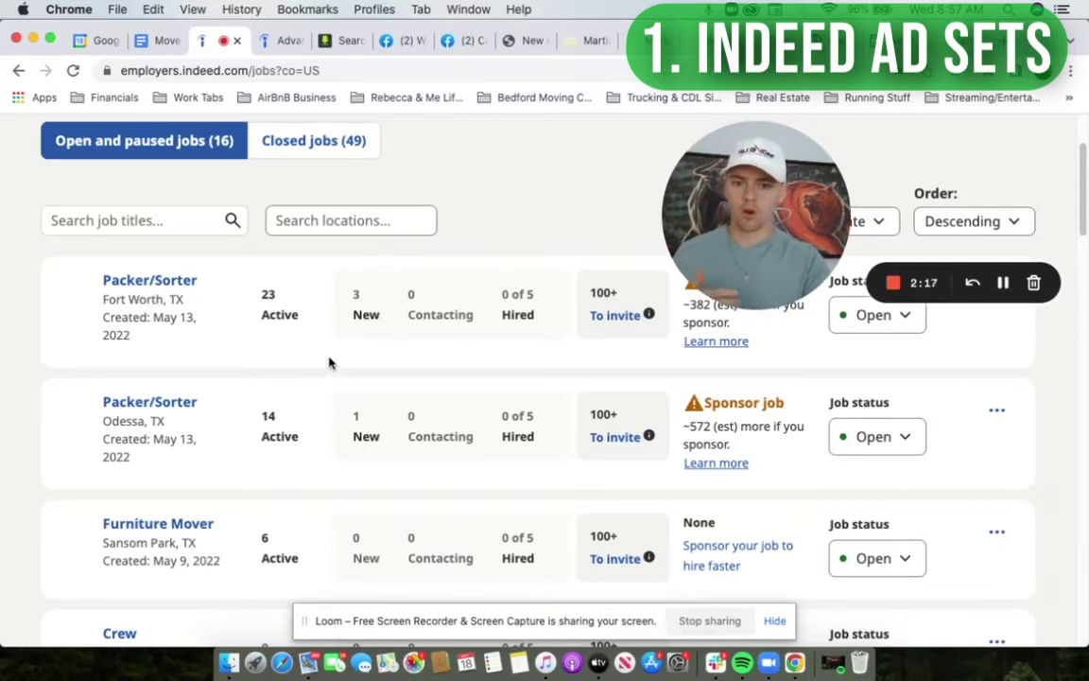
pyautogui.scroll(-2, 231, 368)
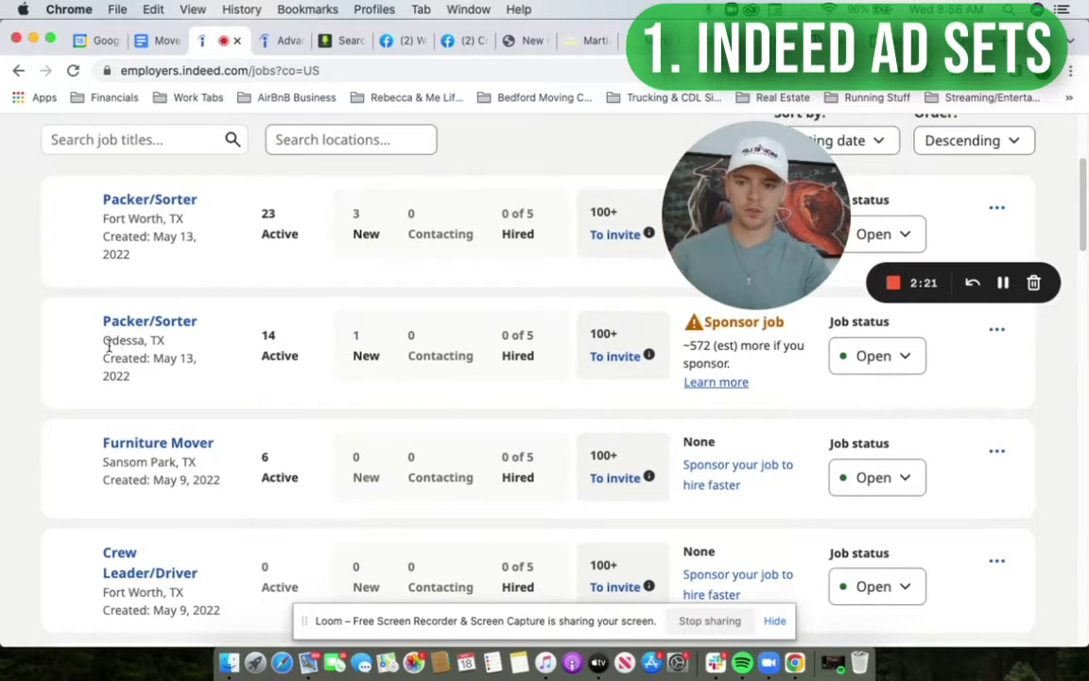
pyautogui.scroll(-1, 128, 482)
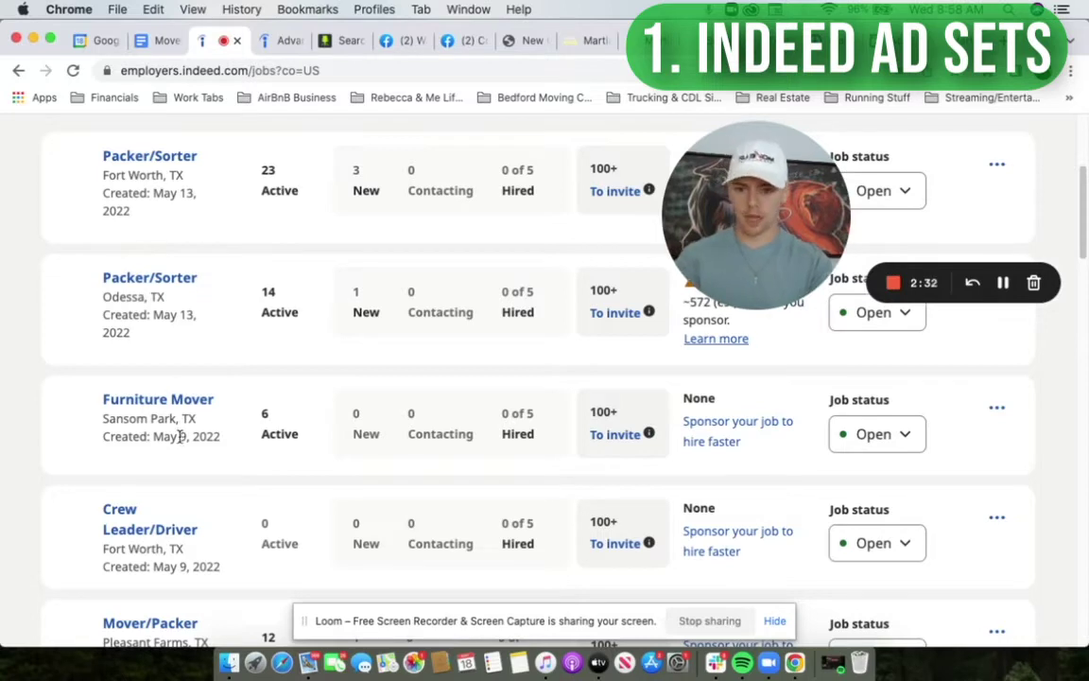
pyautogui.scroll(-5, 179, 433)
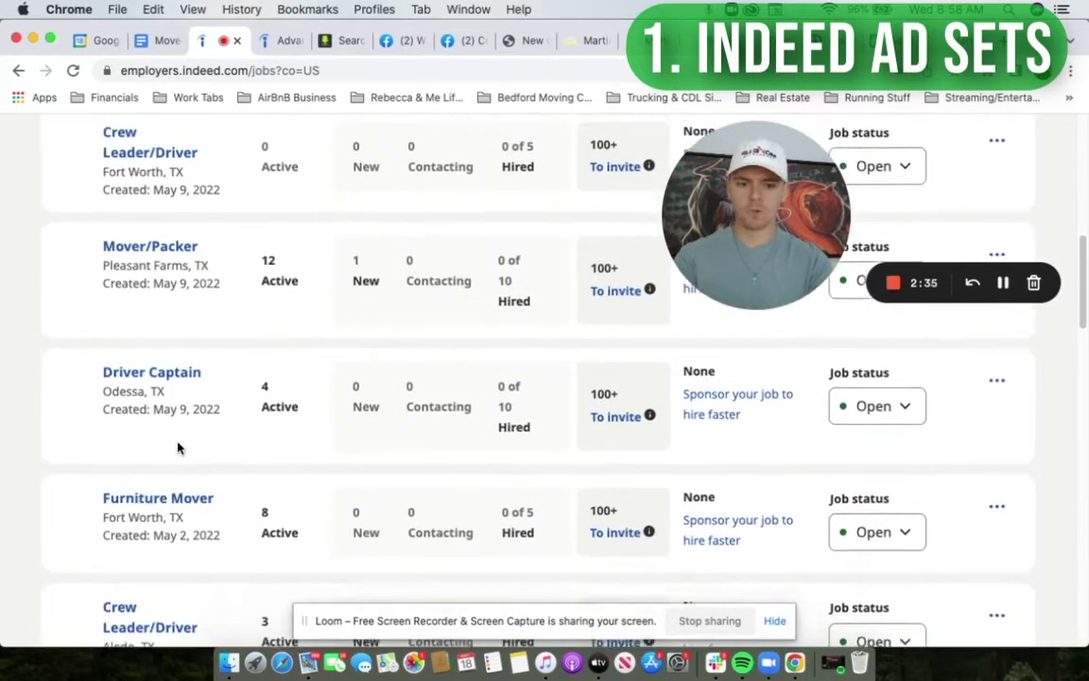
pyautogui.scroll(4, 177, 447)
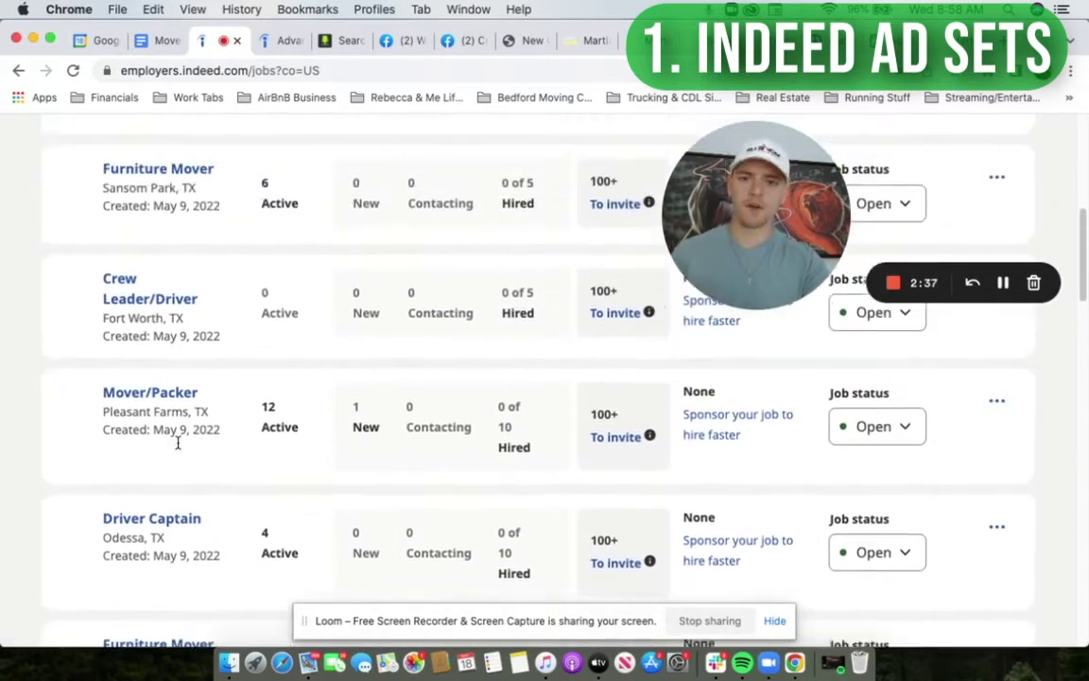
pyautogui.scroll(6, 178, 441)
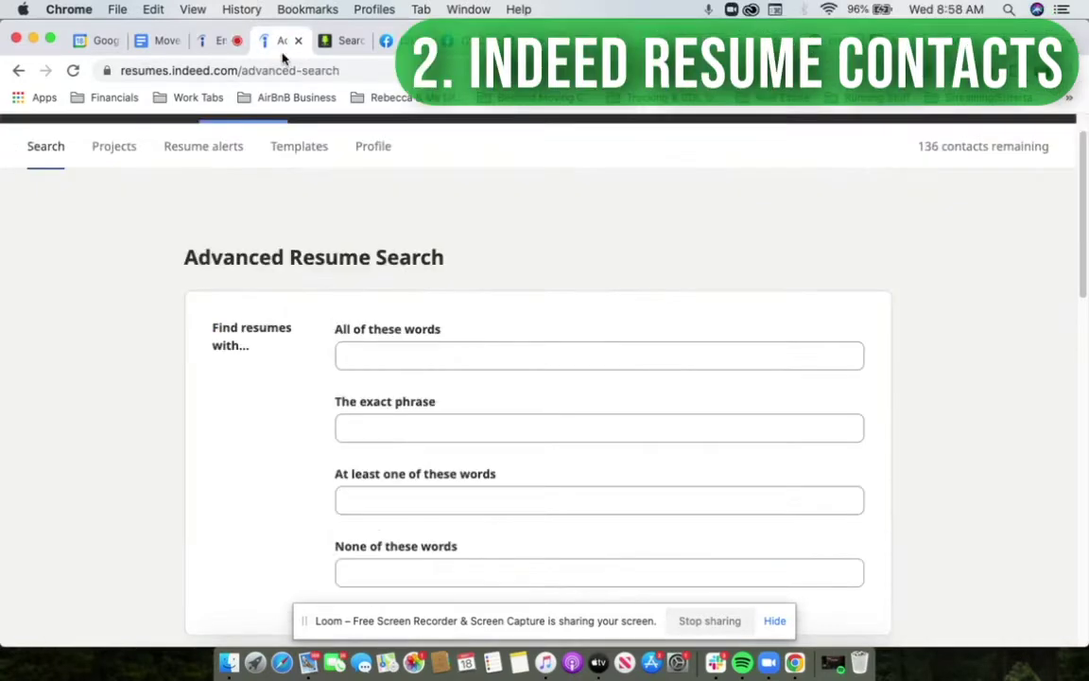
# Set the advanced resume search location to Nashville, TN.
pyautogui.scroll(-1, 425, 331)
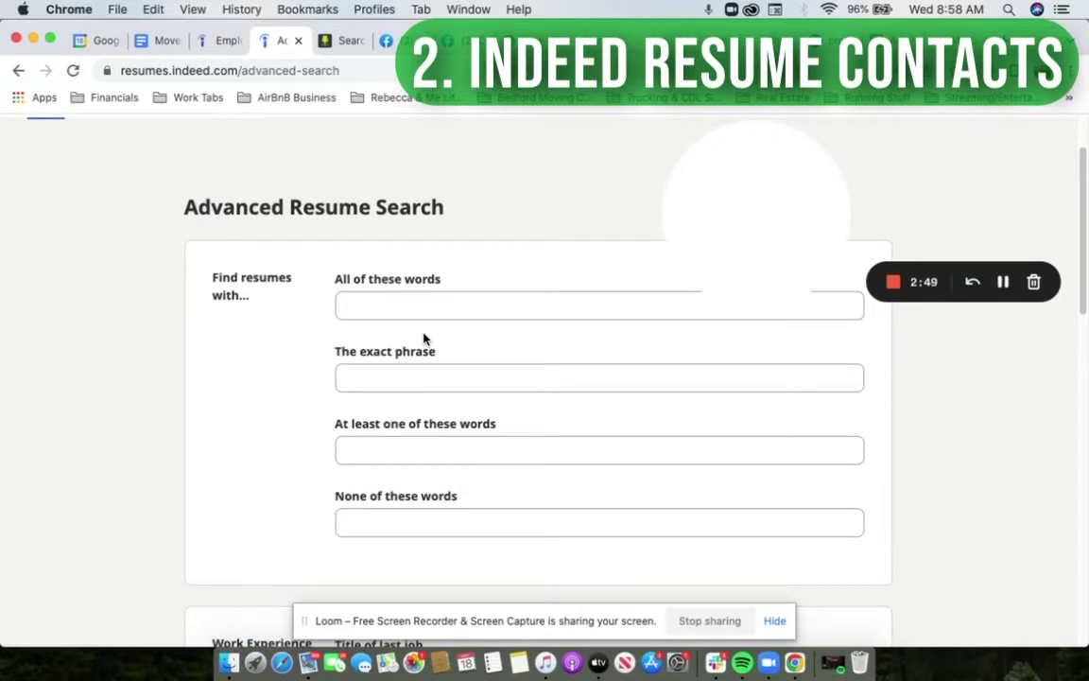
pyautogui.scroll(-4, 486, 345)
pyautogui.scroll(-6, 464, 424)
pyautogui.scroll(-3, 467, 425)
pyautogui.scroll(-5, 470, 469)
pyautogui.click(395, 523)
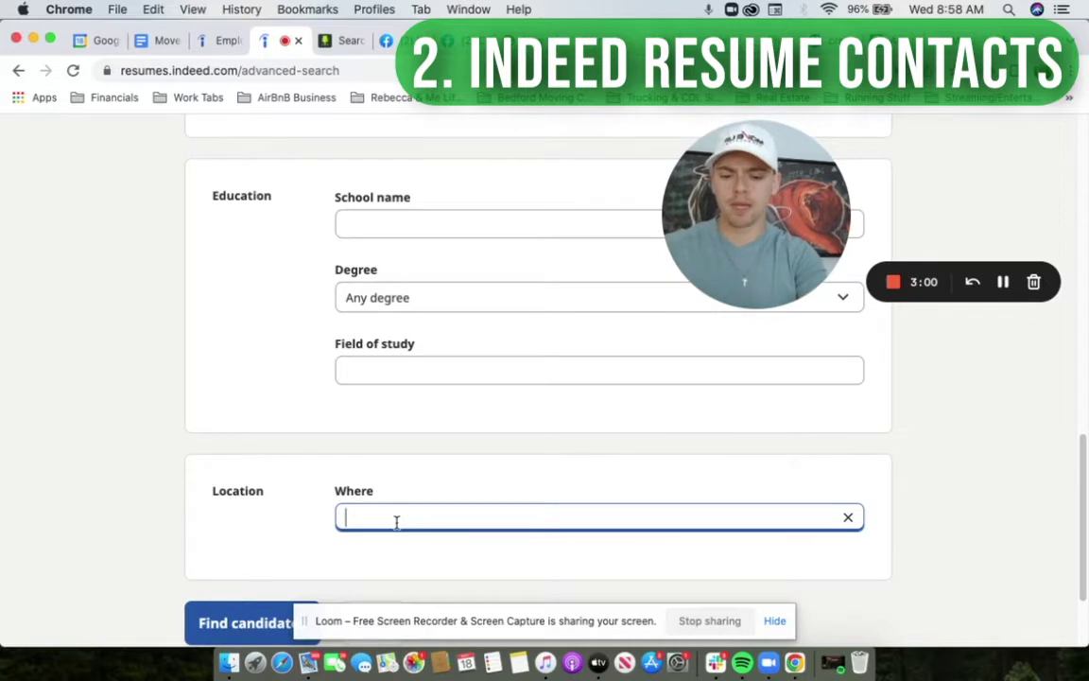
pyautogui.write('nashville')
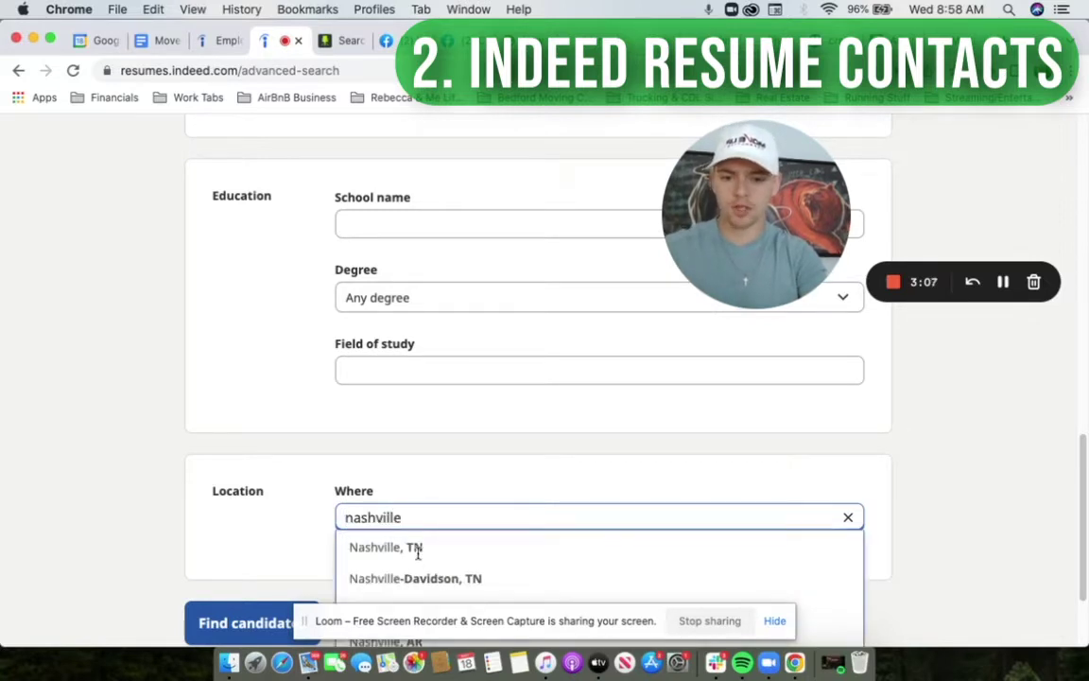
pyautogui.click(418, 547)
# Enter 'moving' as the company of the candidate's latest job.
pyautogui.scroll(5, 418, 529)
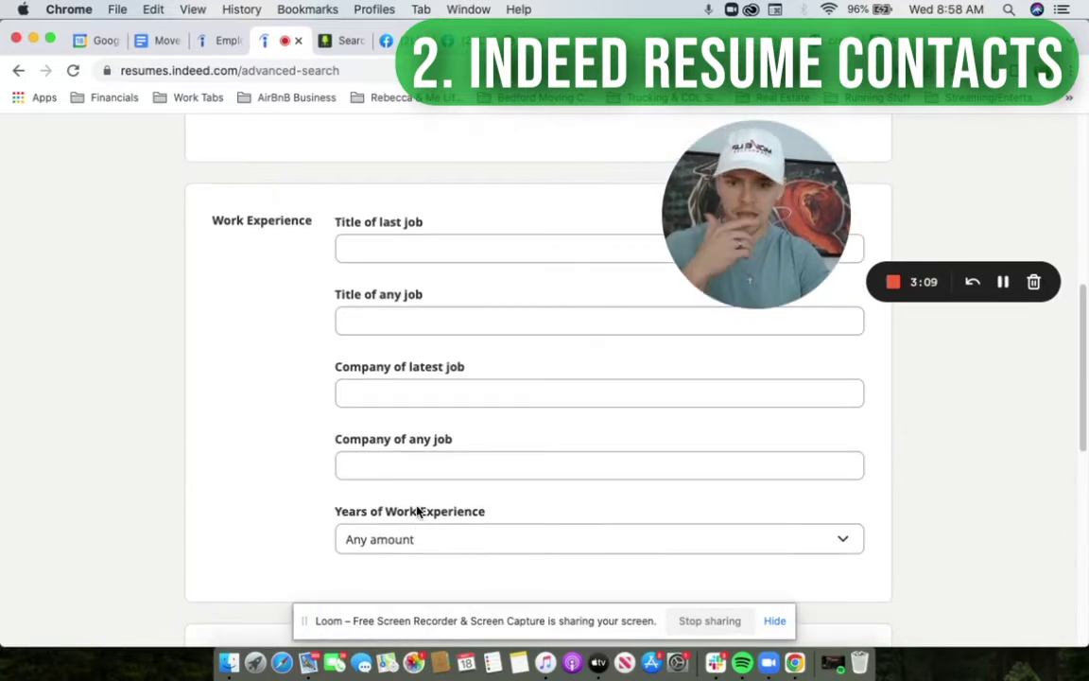
pyautogui.click(384, 385)
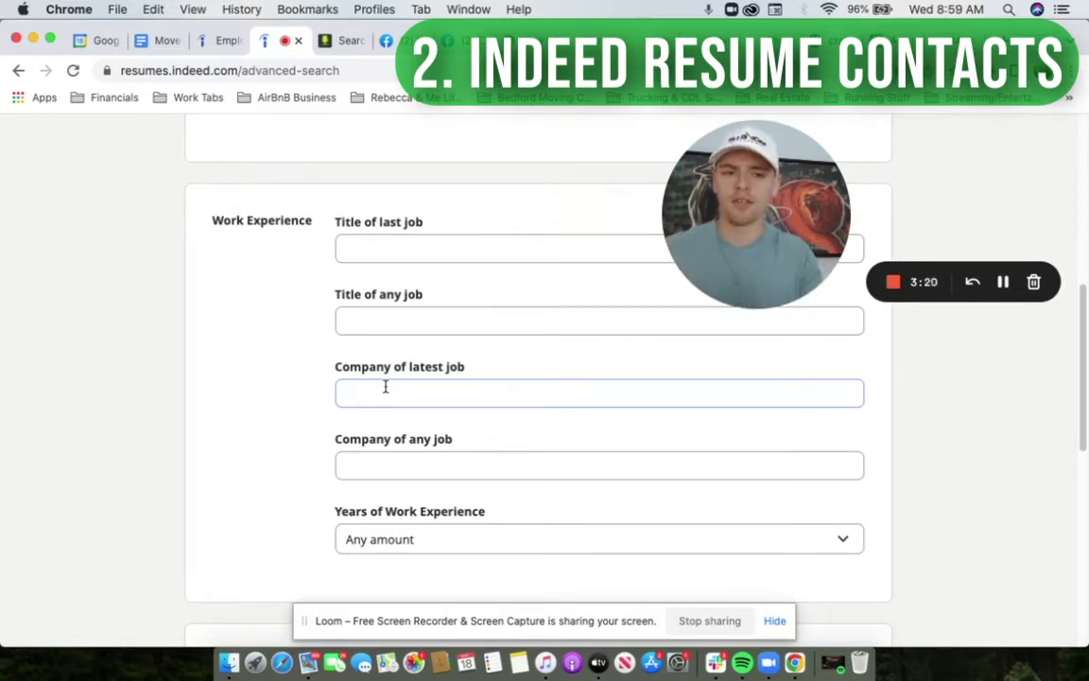
pyautogui.click(385, 395)
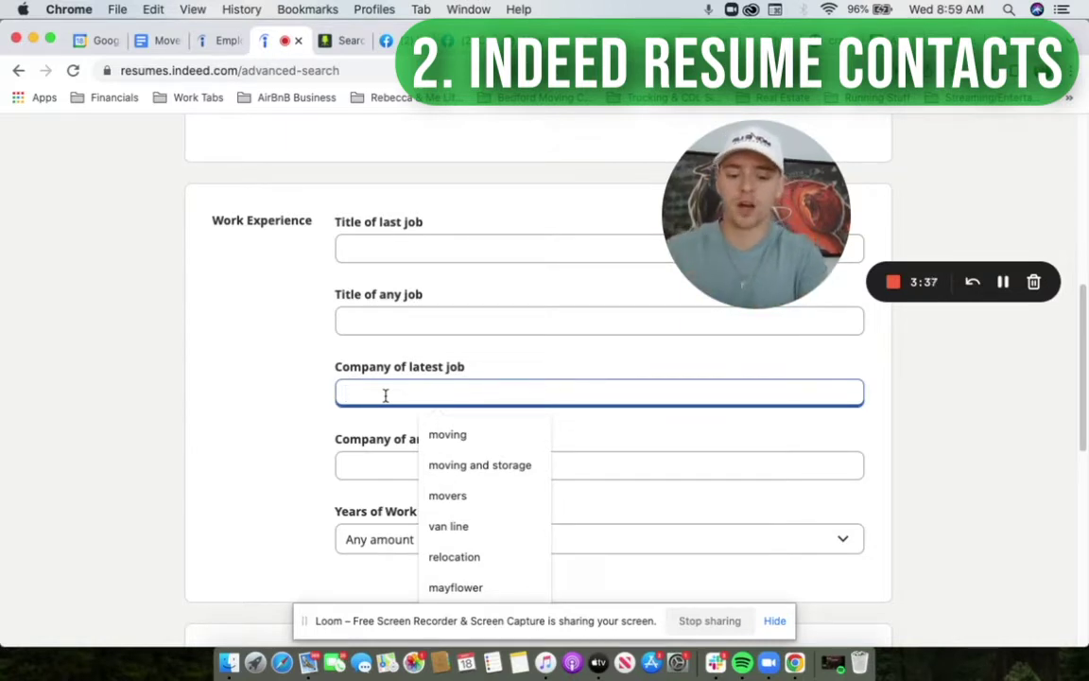
pyautogui.write('mo')
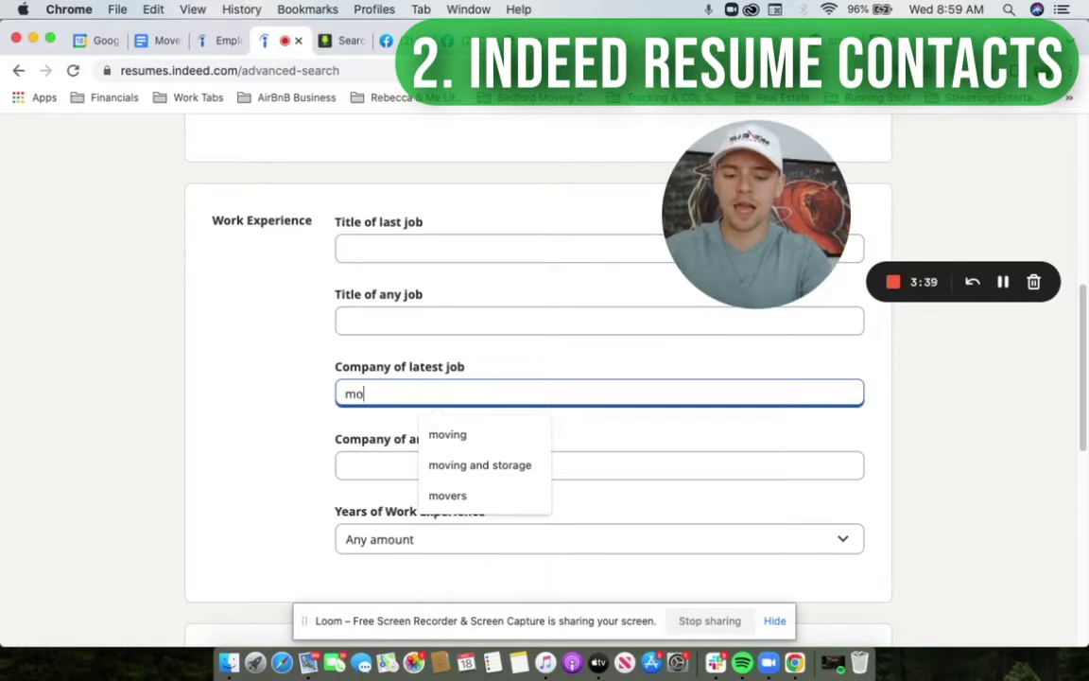
pyautogui.write('ving')
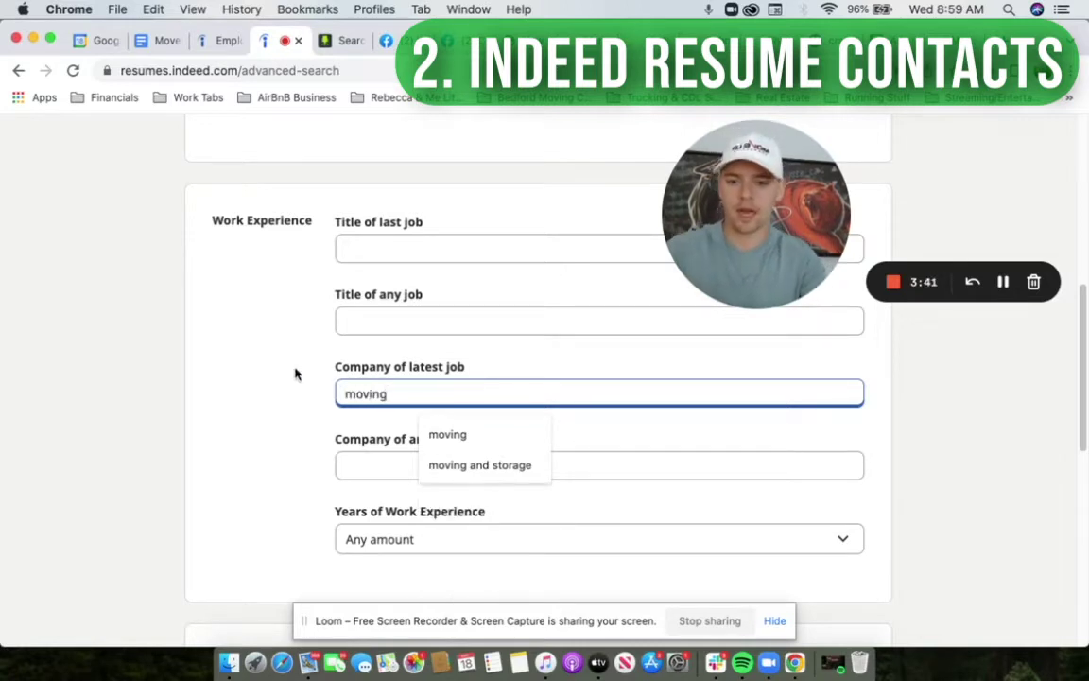
pyautogui.click(374, 383)
pyautogui.scroll(-10, 376, 498)
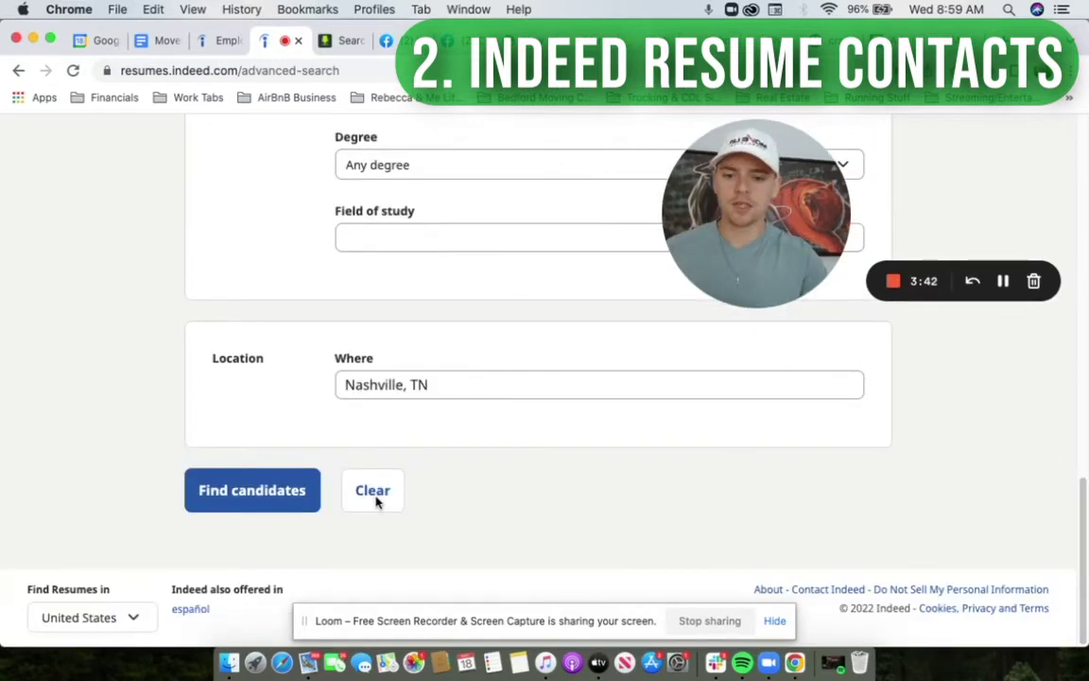
# Run the resume search and narrow the distance to 14 miles around Nashville.
pyautogui.click(268, 499)
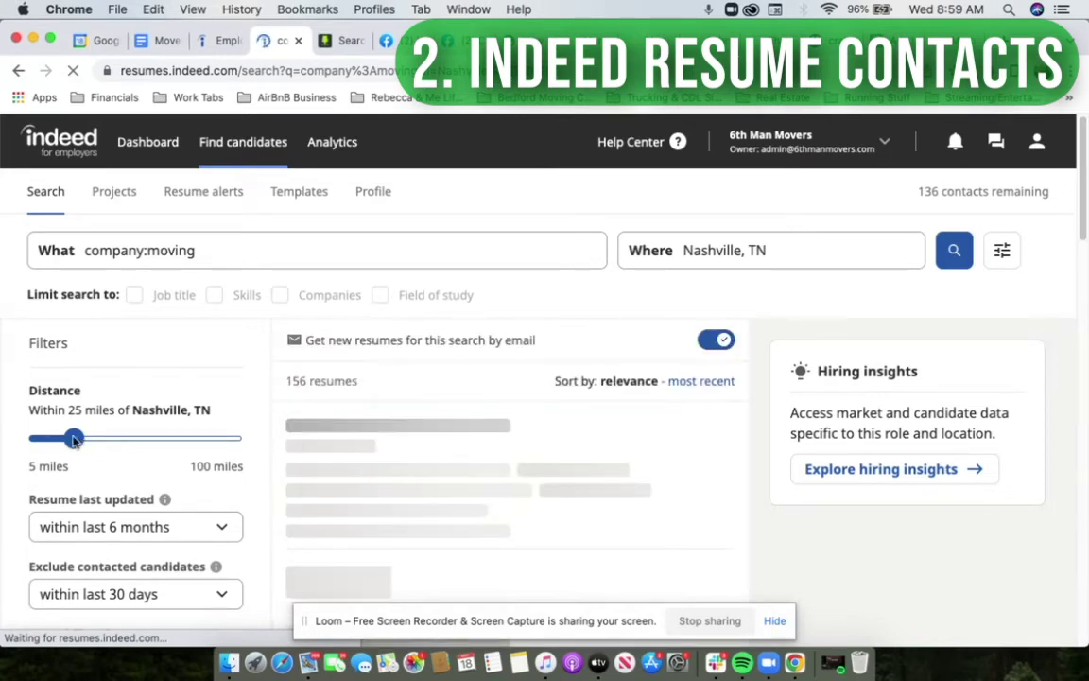
pyautogui.moveTo(76, 442)
pyautogui.moveTo(76, 442); pyautogui.dragTo(50, 444)
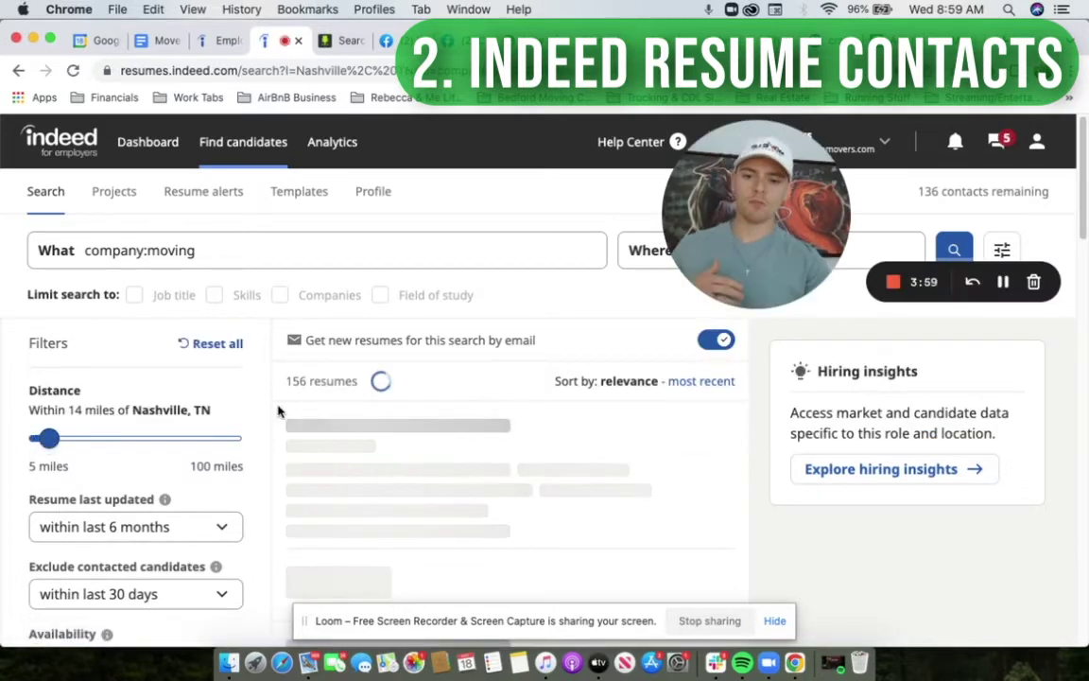
# Limit results to resumes last updated within the last week, showing 12 matches.
pyautogui.scroll(-3, 275, 413)
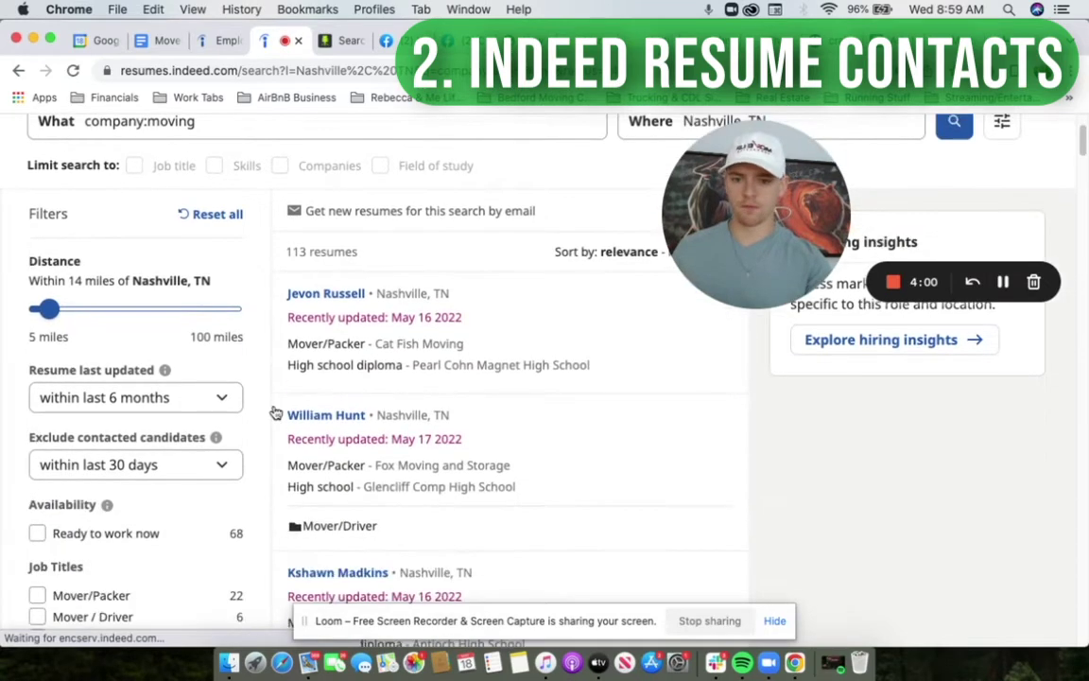
pyautogui.scroll(-1, 274, 411)
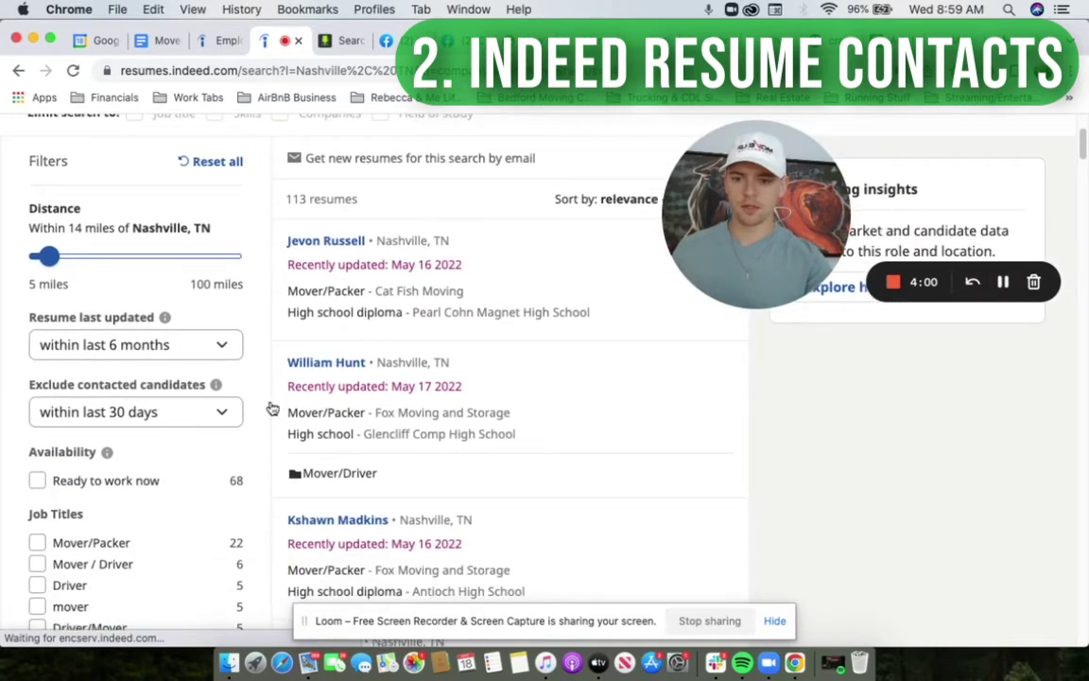
pyautogui.click(211, 346)
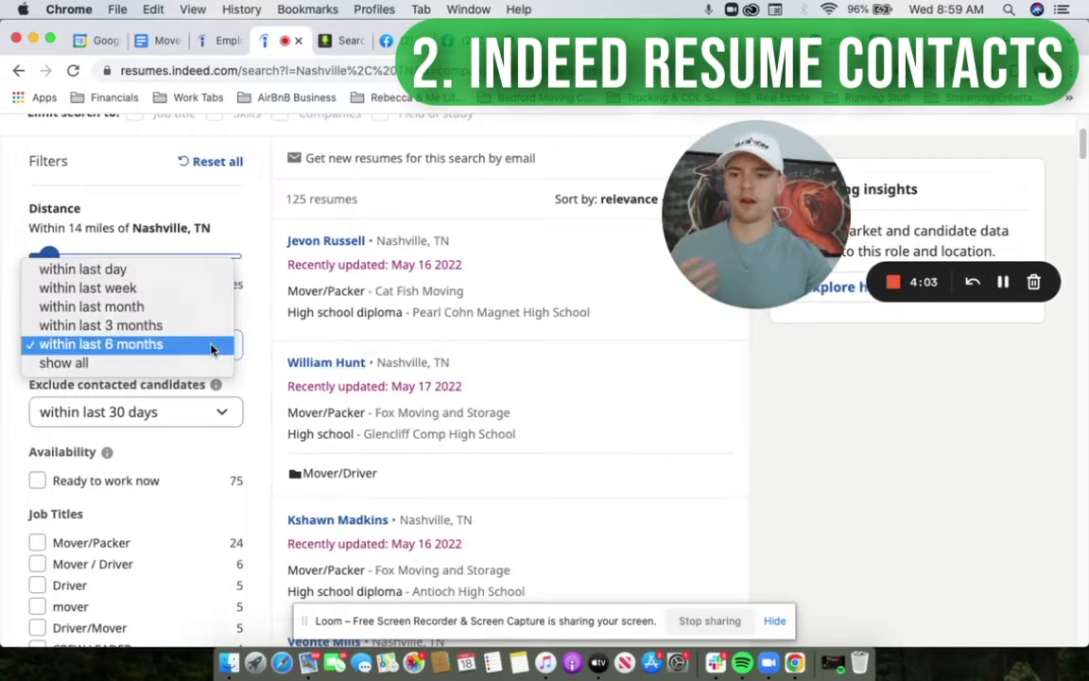
pyautogui.click(165, 295)
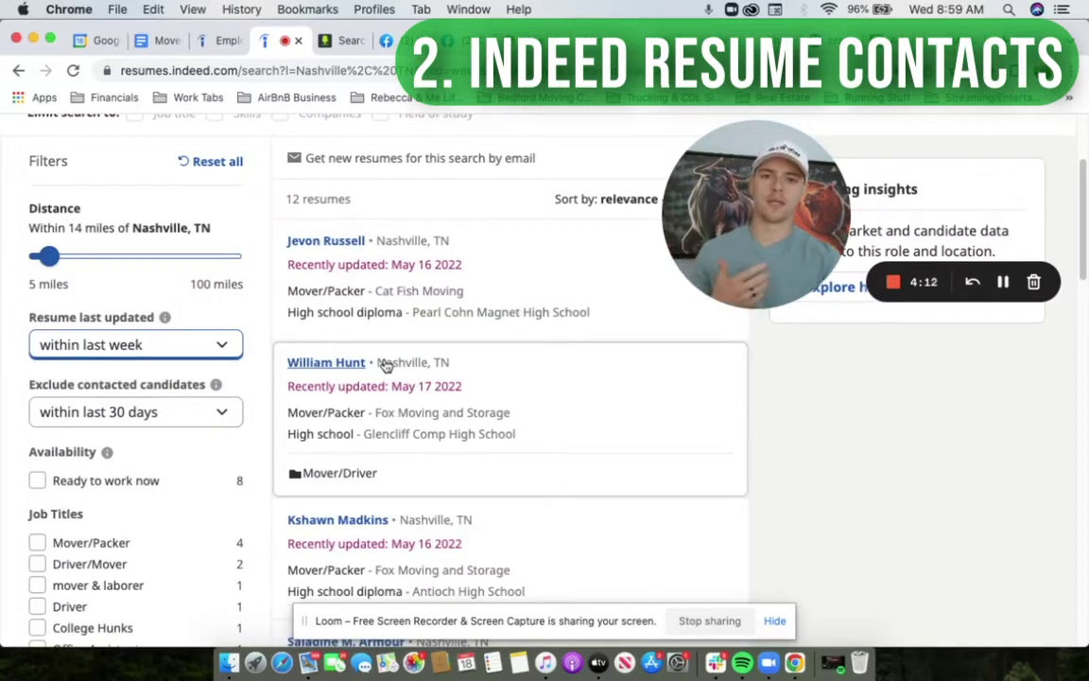
pyautogui.scroll(-5, 412, 425)
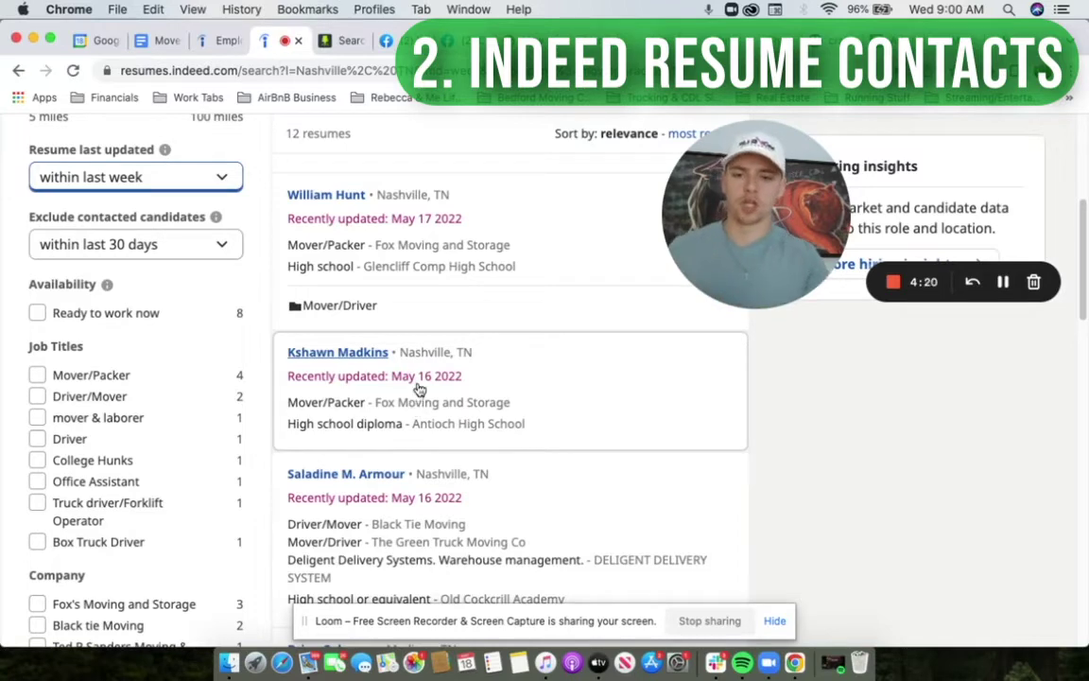
pyautogui.scroll(5, 418, 397)
pyautogui.scroll(1, 418, 388)
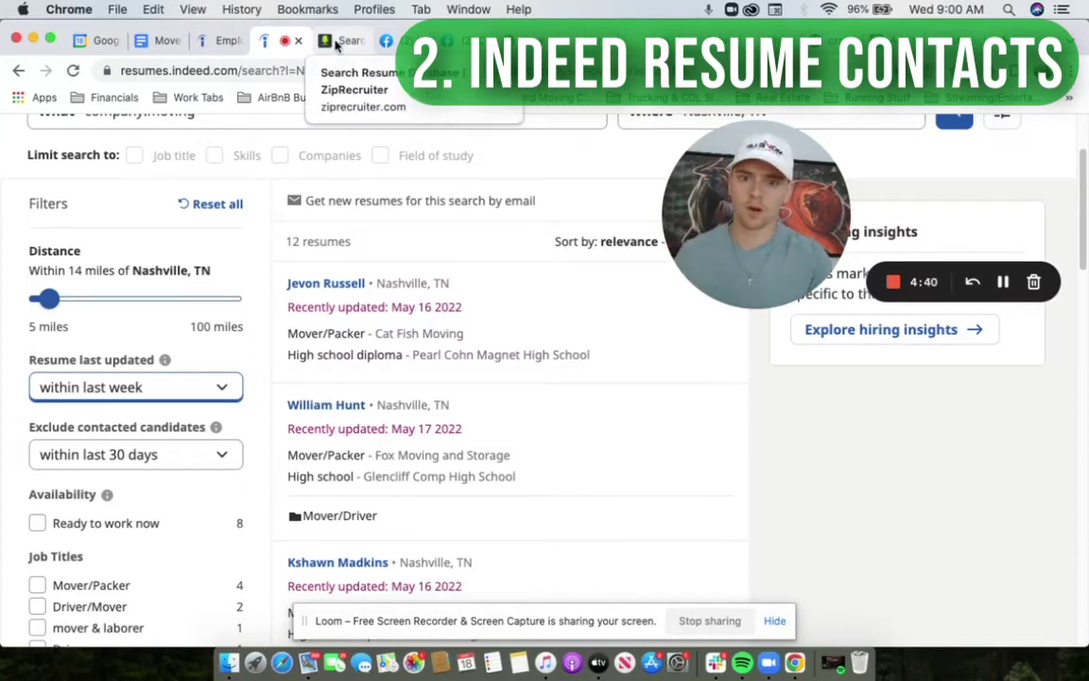
# Bring up the saved searches list in ZipRecruiter's Resume Database.
pyautogui.click(343, 41)
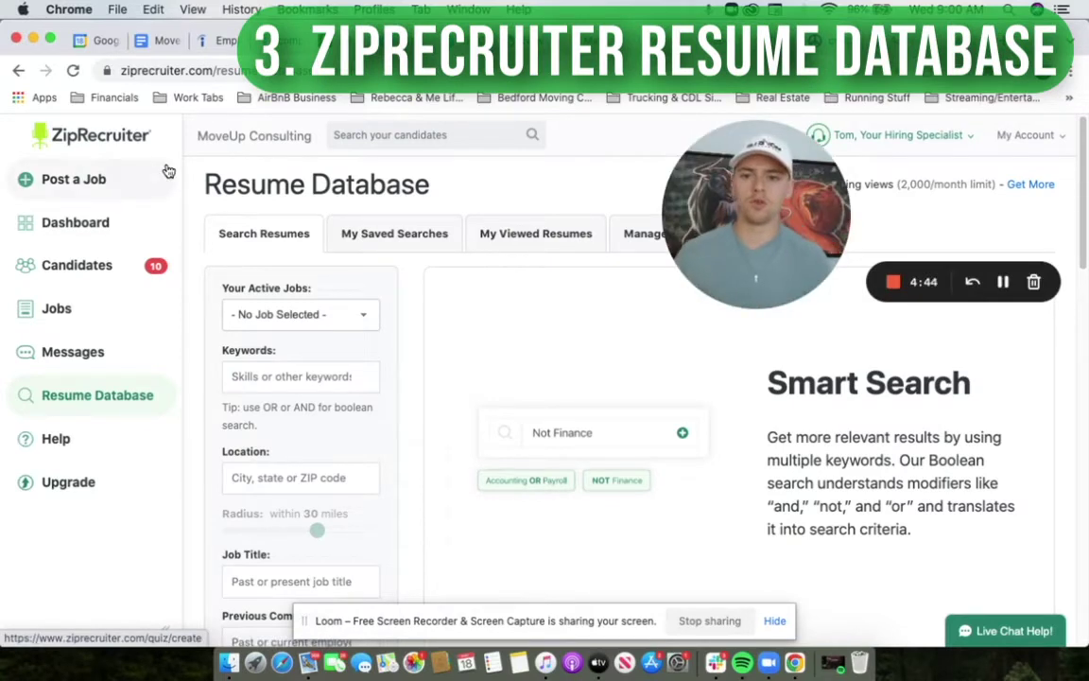
pyautogui.moveTo(125, 403)
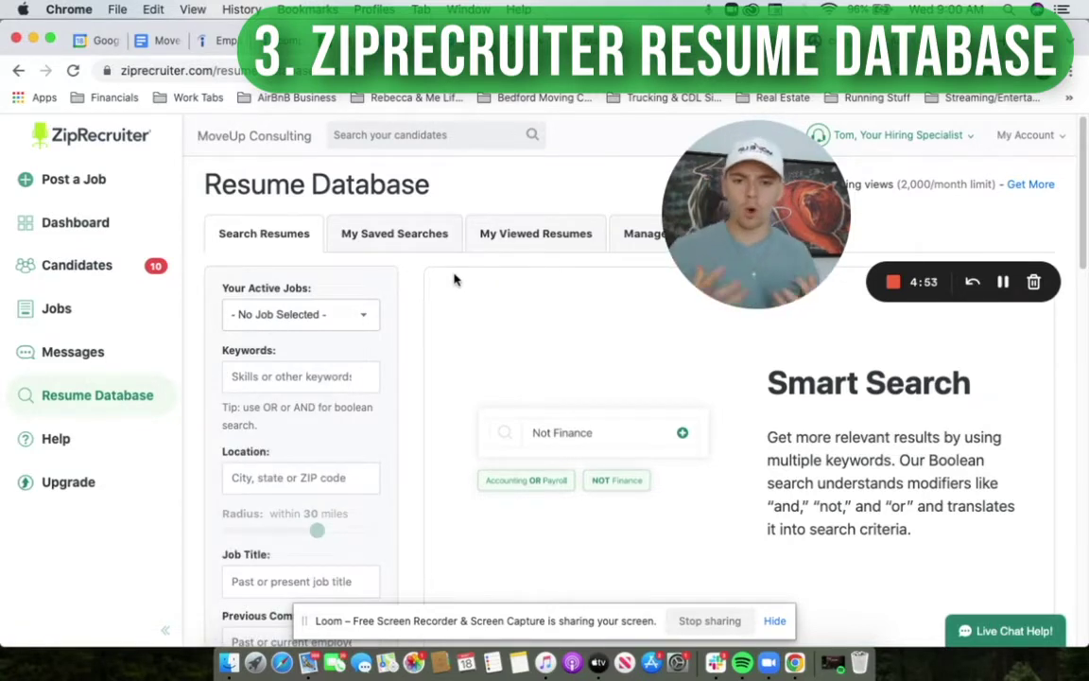
pyautogui.click(401, 236)
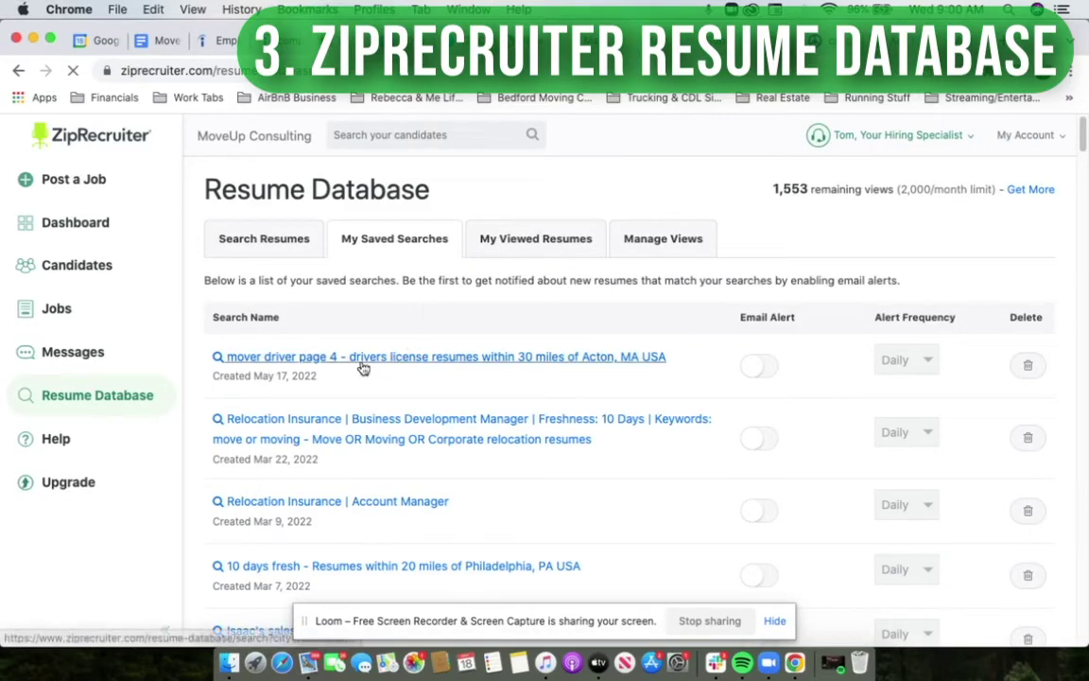
# Scroll My Saved Searches down to the Mover/Helper #1–#5 and Crew Leader/Driver searches.
pyautogui.scroll(-5, 365, 395)
pyautogui.scroll(-12, 366, 395)
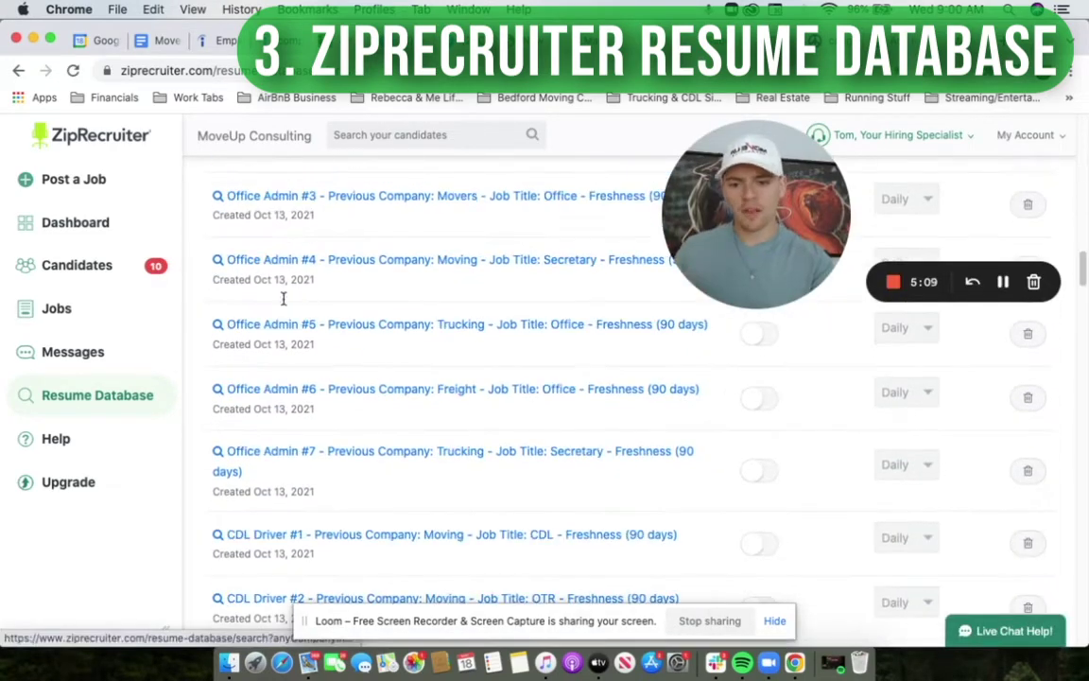
pyautogui.scroll(-2, 315, 450)
pyautogui.scroll(-13, 317, 449)
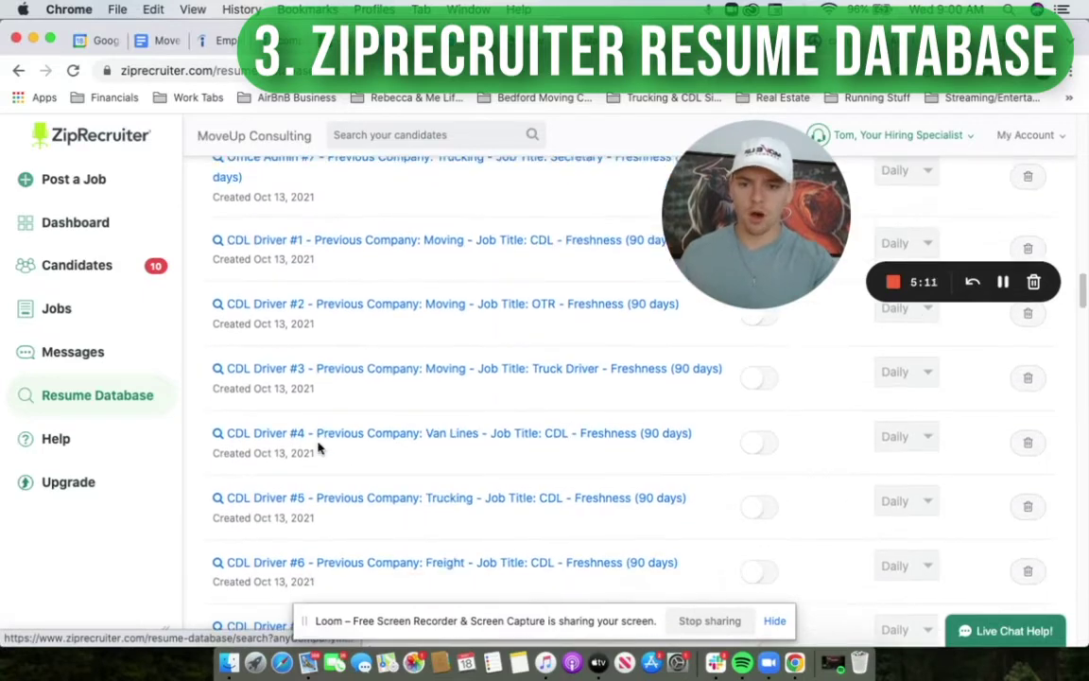
pyautogui.scroll(-13, 318, 449)
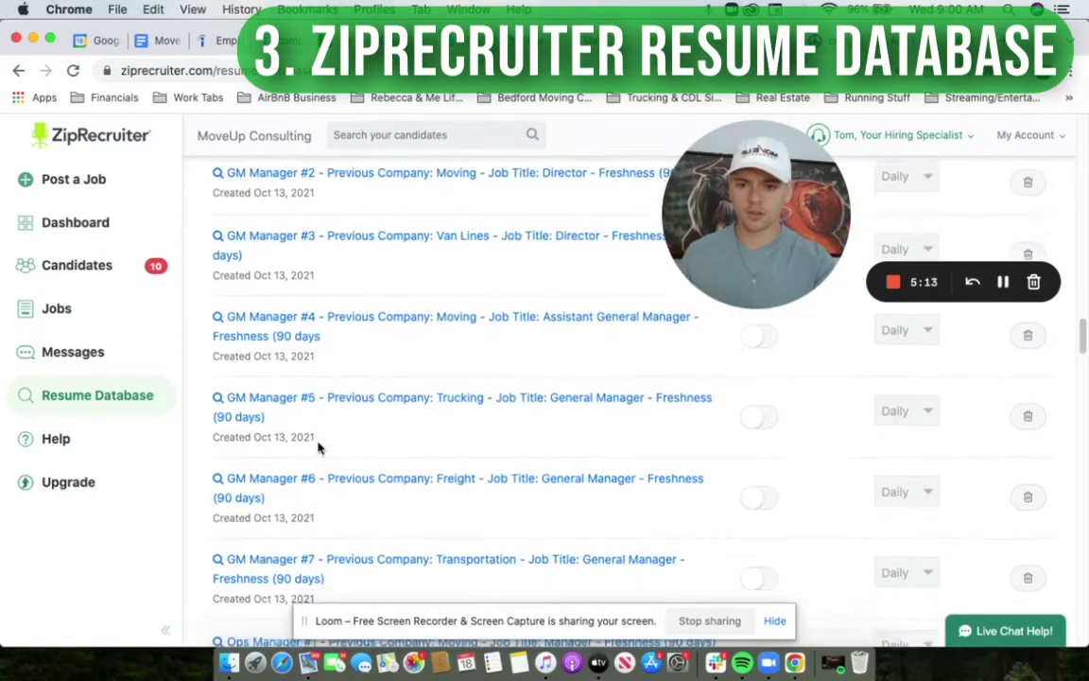
pyautogui.scroll(-11, 318, 449)
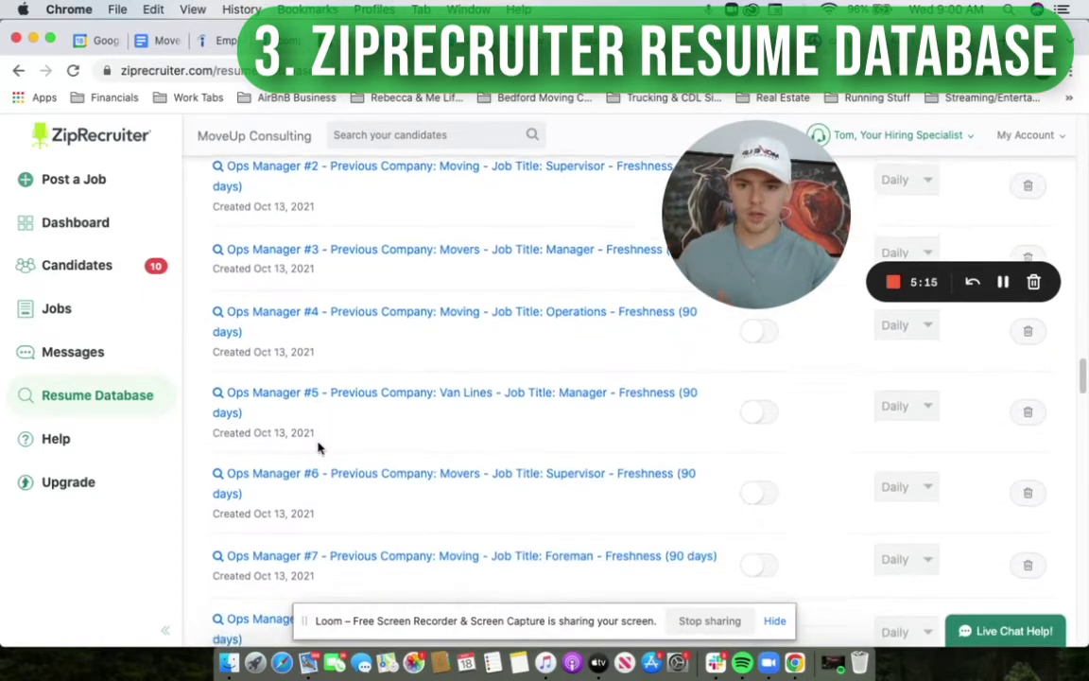
pyautogui.scroll(-16, 317, 449)
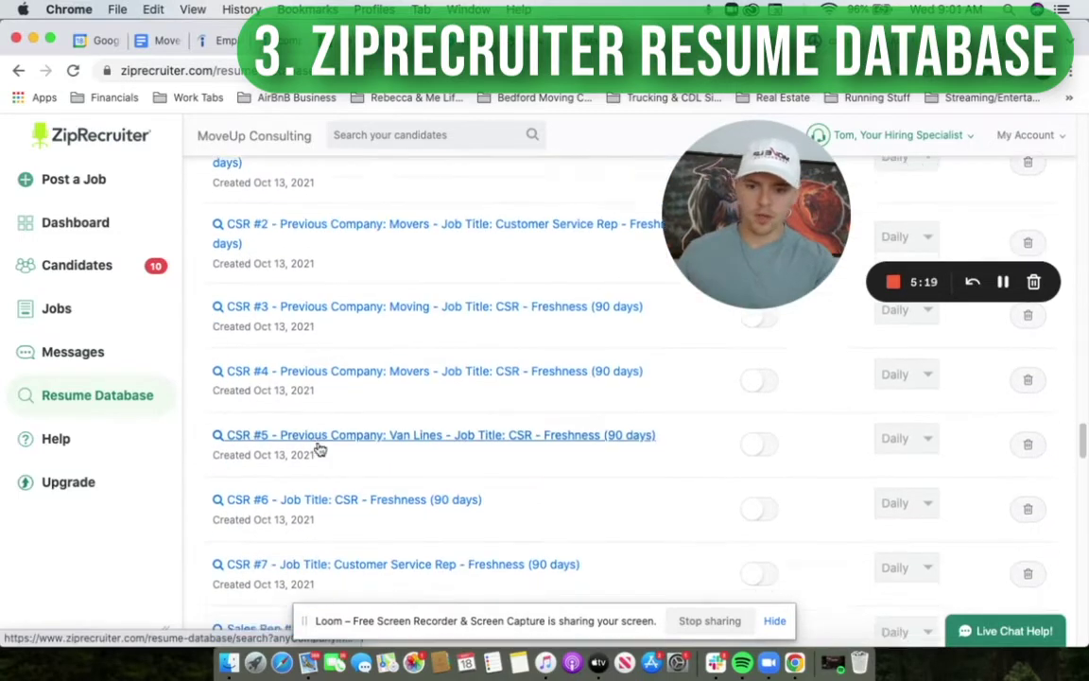
pyautogui.scroll(-18, 318, 449)
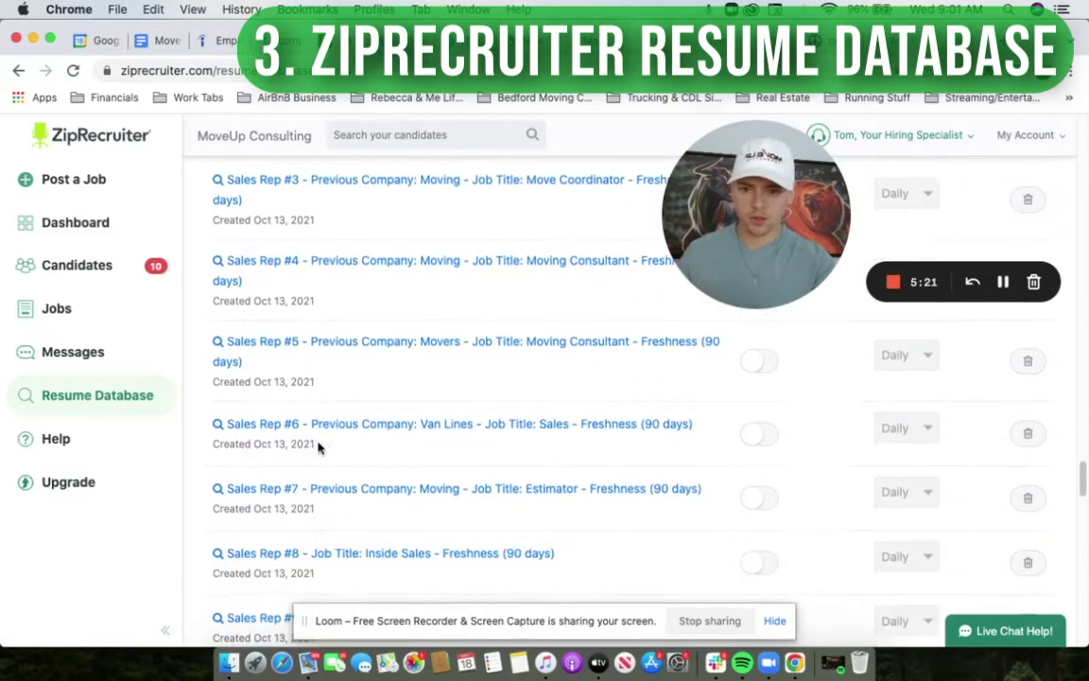
pyautogui.scroll(-6, 315, 442)
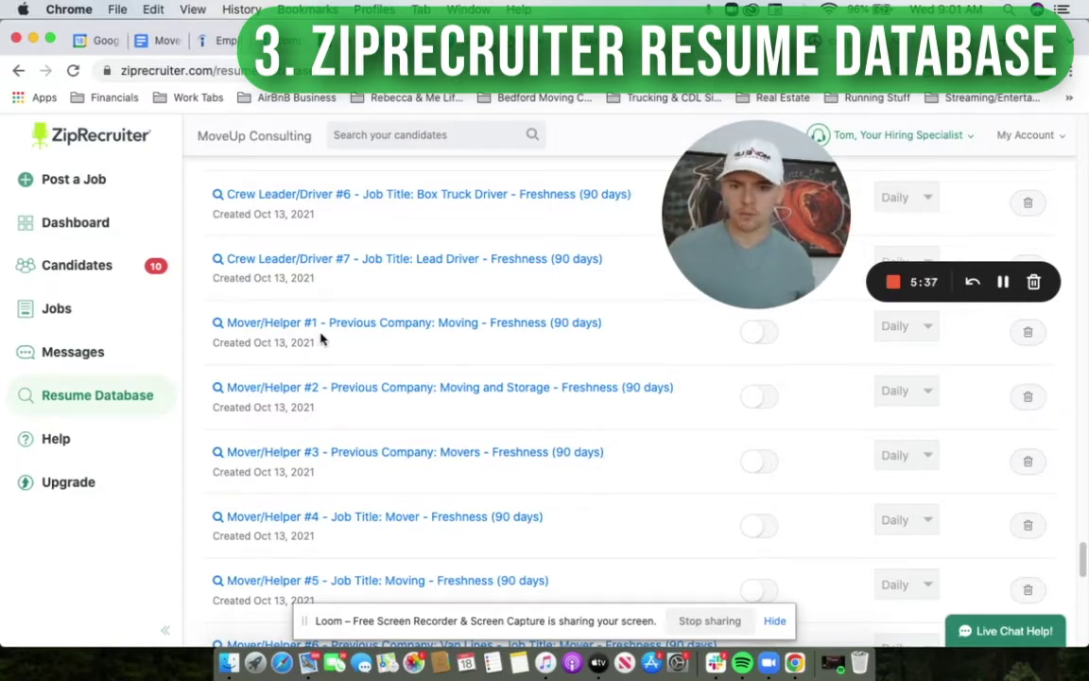
# Restrict the Mover/Helper #1 search to Tampa, FL USA within a 10-mile radius.
pyautogui.click(326, 323)
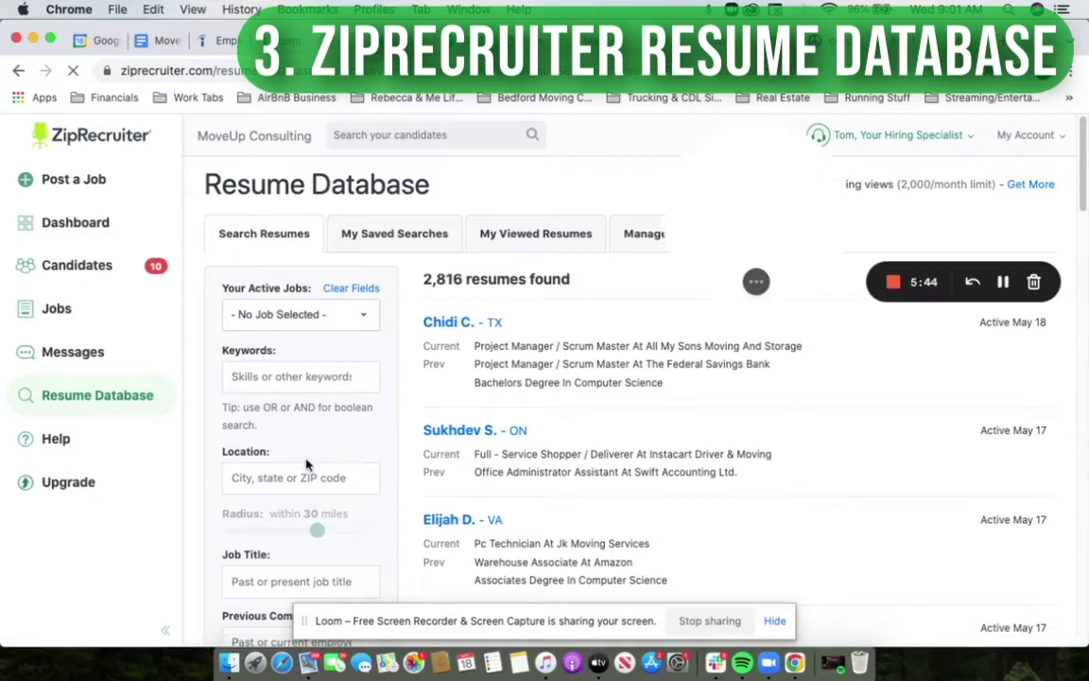
pyautogui.scroll(-2, 307, 463)
pyautogui.click(271, 410)
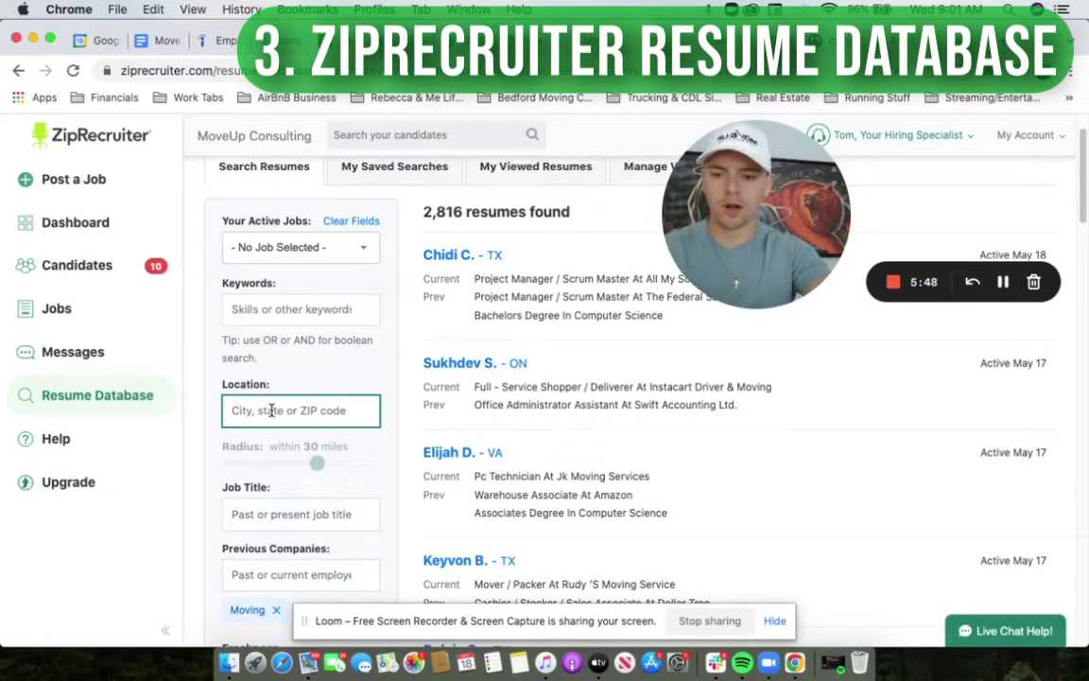
pyautogui.write('tampa')
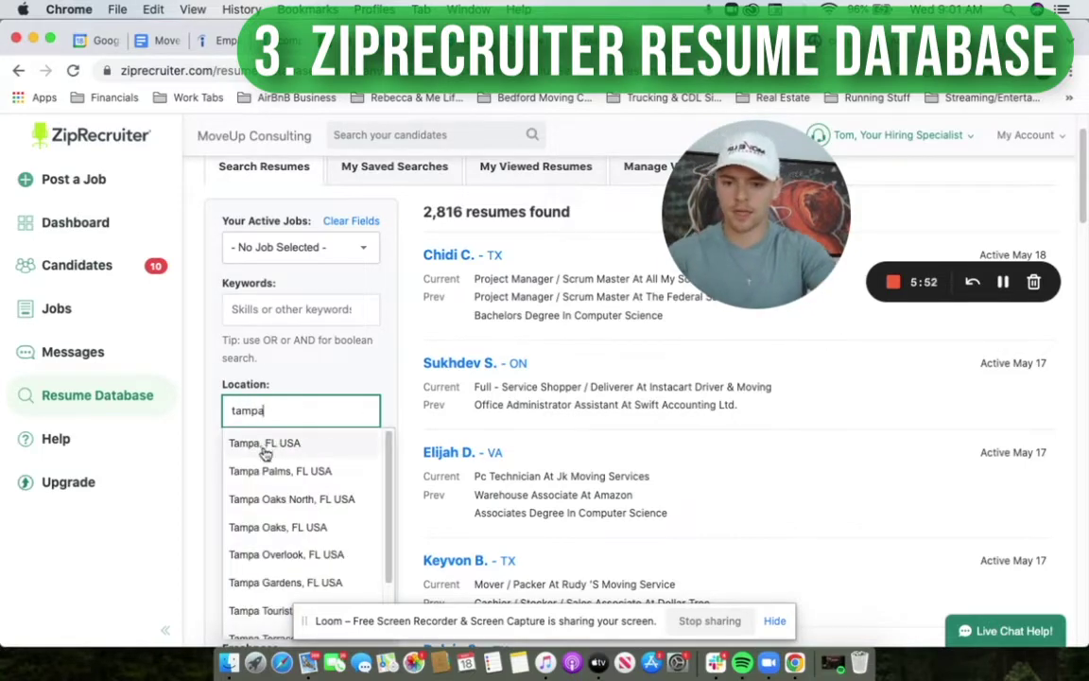
pyautogui.click(322, 440)
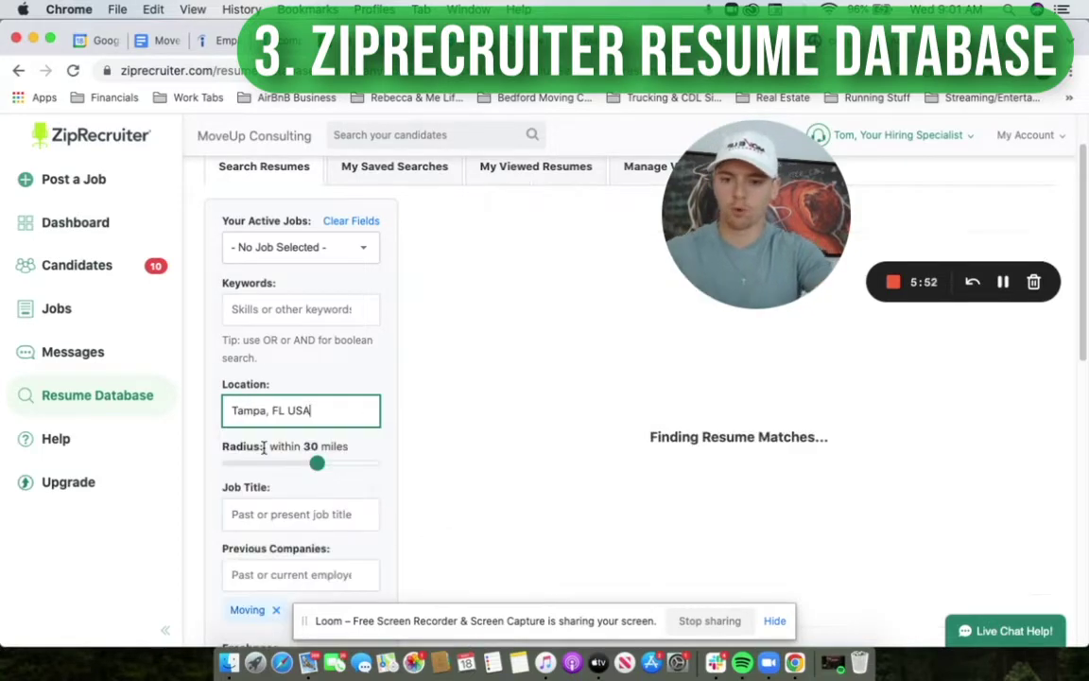
pyautogui.moveTo(317, 462); pyautogui.dragTo(255, 463)
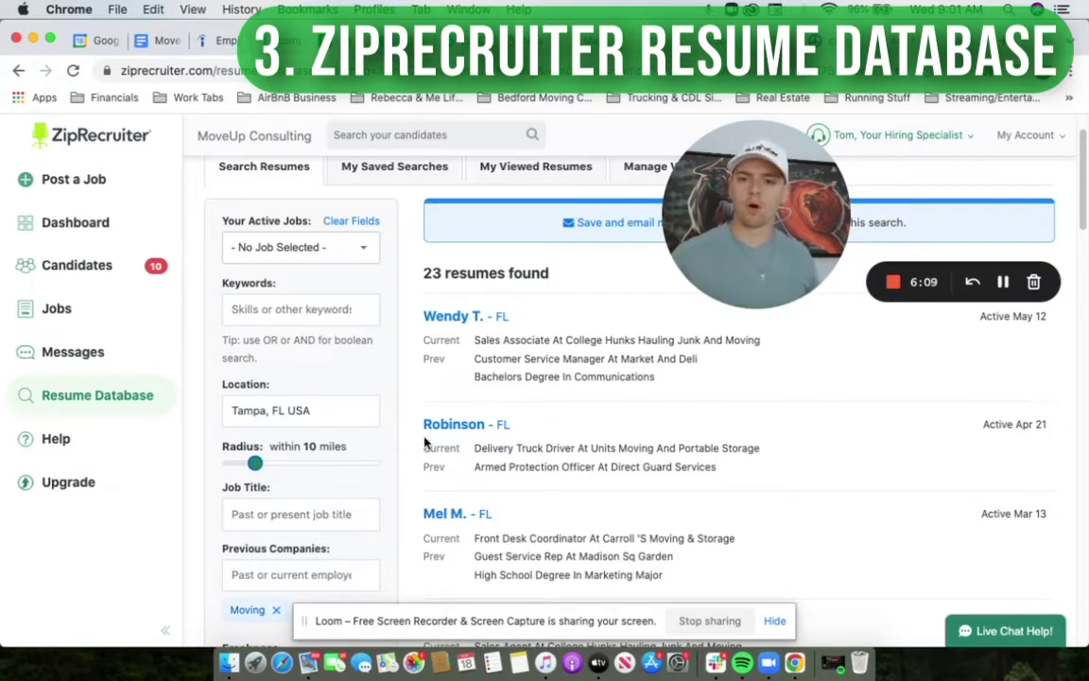
pyautogui.scroll(-4, 348, 440)
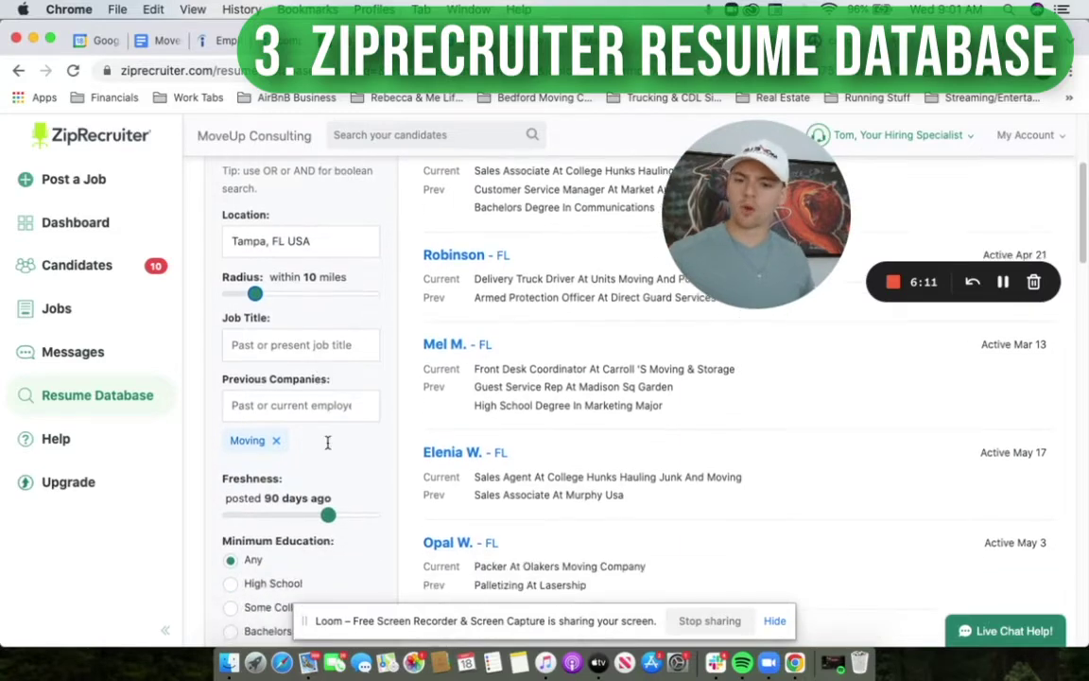
pyautogui.scroll(5, 354, 431)
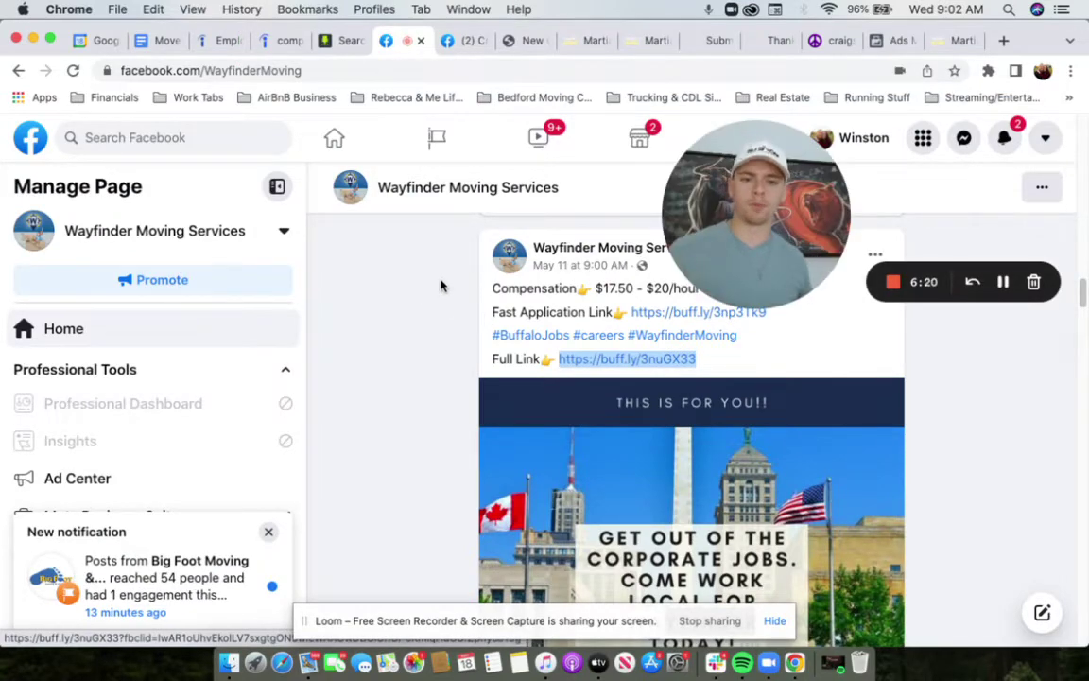
pyautogui.moveTo(744, 224); pyautogui.dragTo(87, 216)
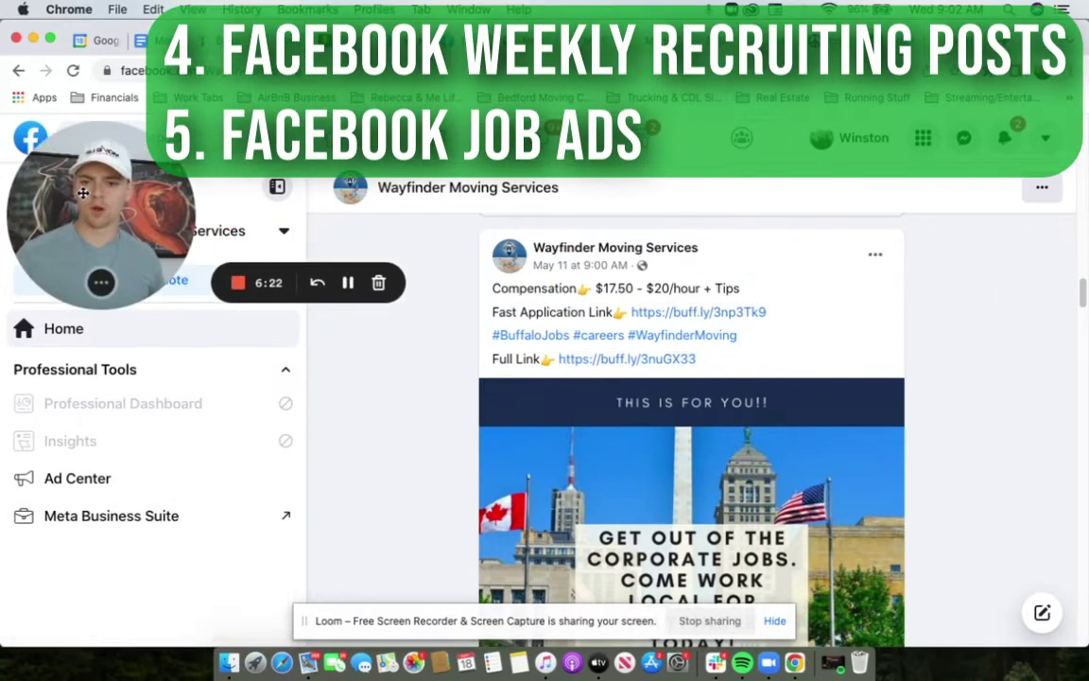
pyautogui.scroll(-3, 973, 289)
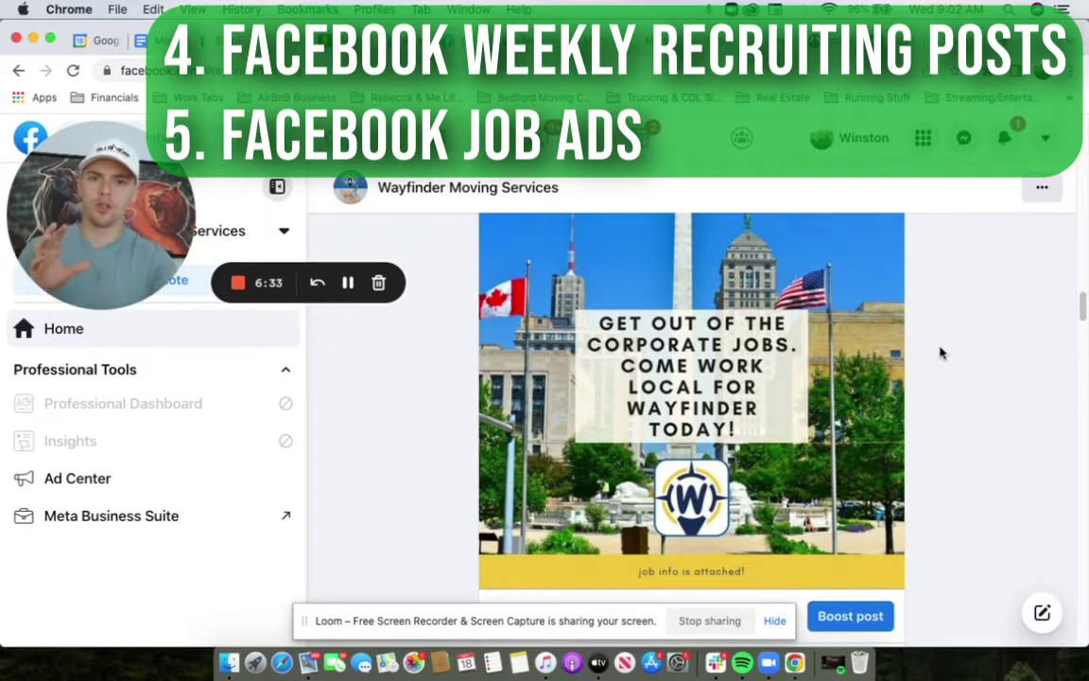
pyautogui.scroll(2, 940, 352)
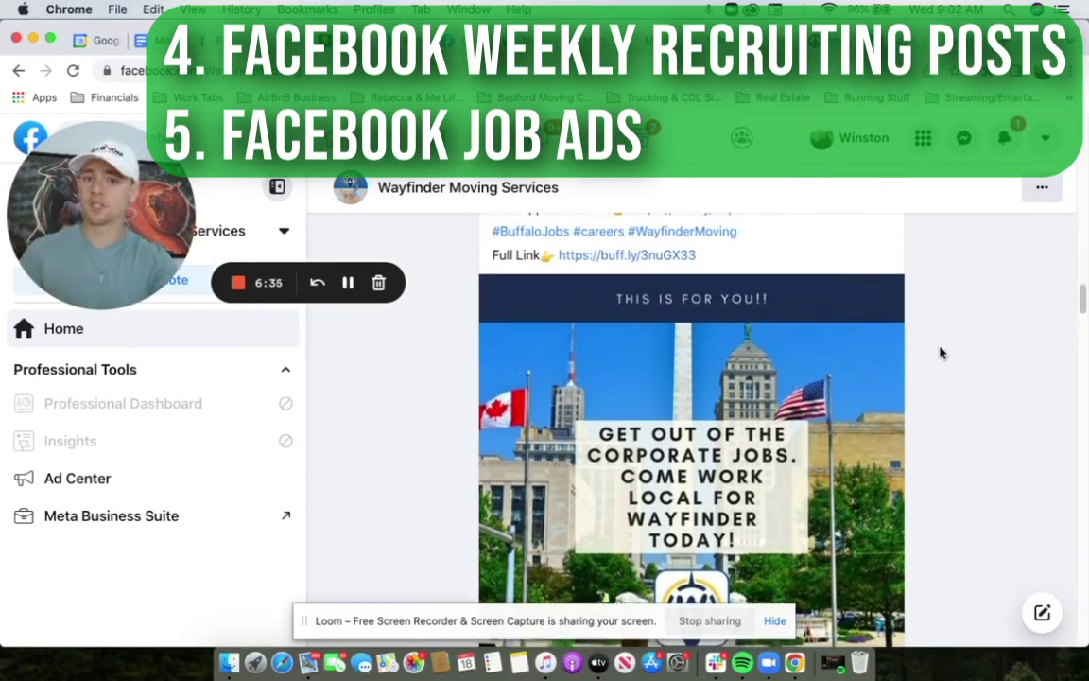
pyautogui.scroll(2, 934, 357)
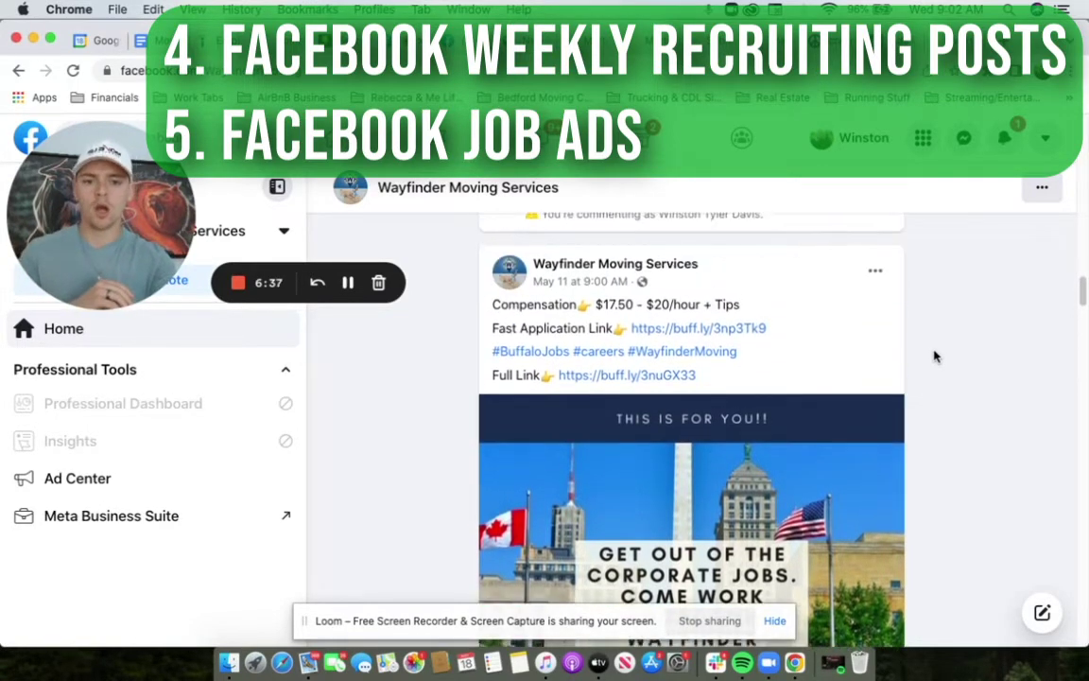
pyautogui.scroll(-4, 934, 357)
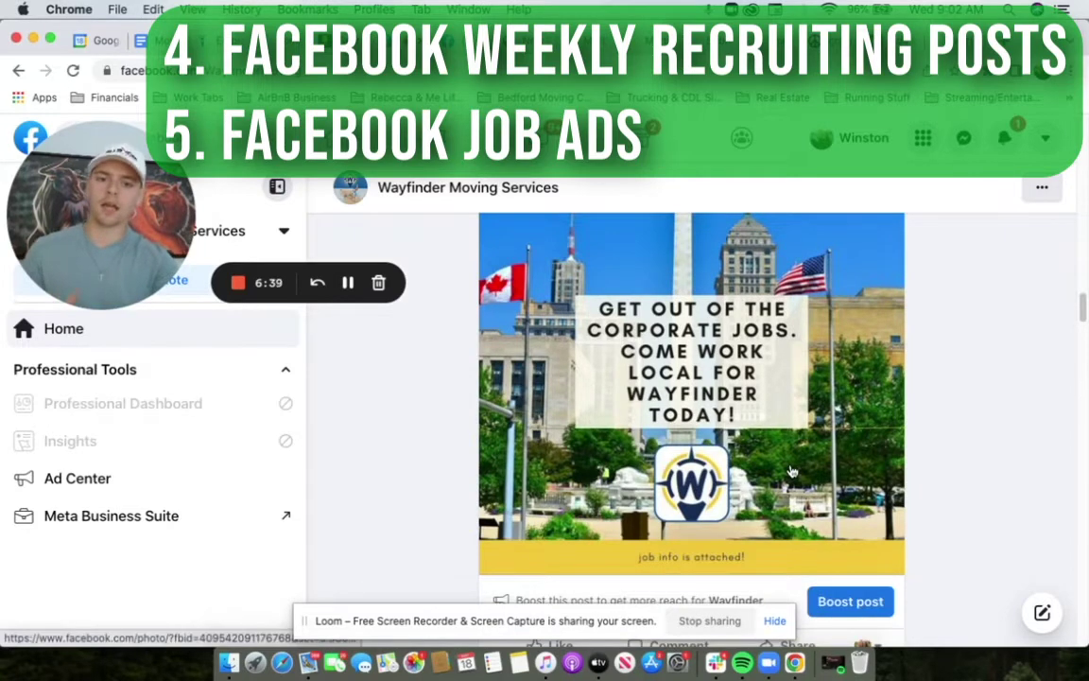
pyautogui.scroll(2, 810, 470)
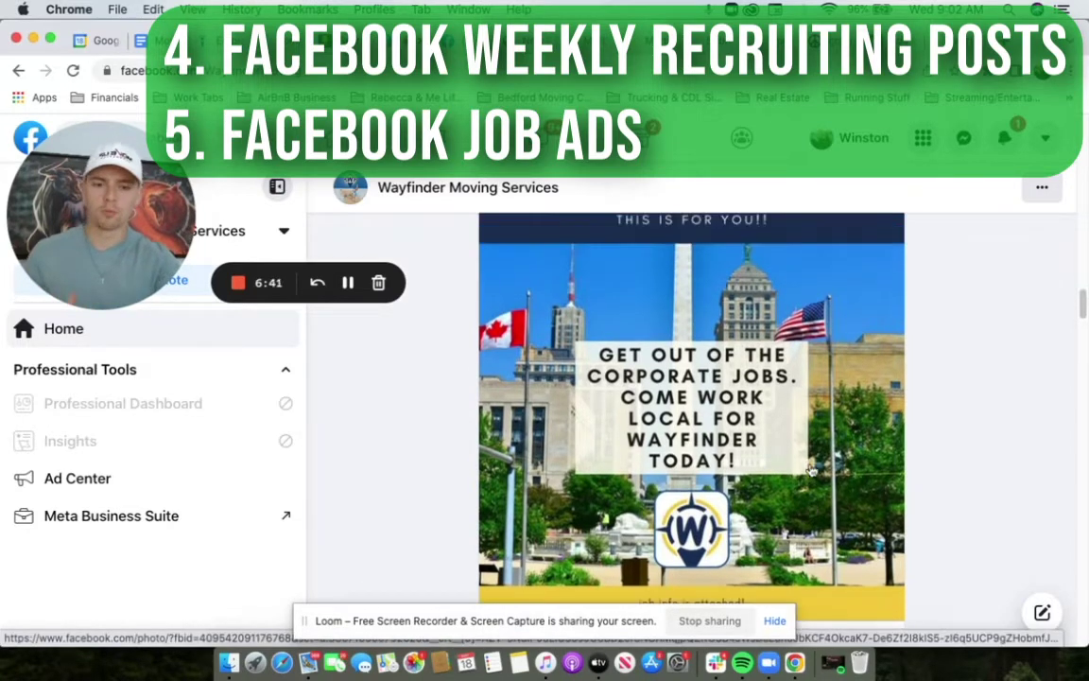
pyautogui.scroll(2, 810, 470)
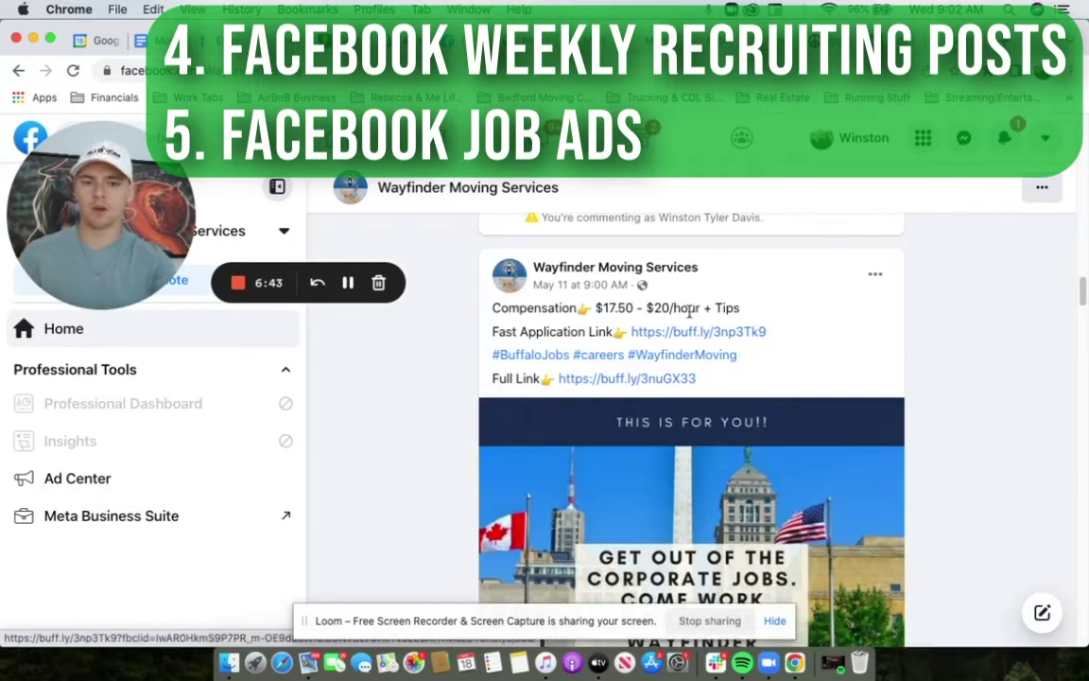
pyautogui.scroll(-4, 722, 423)
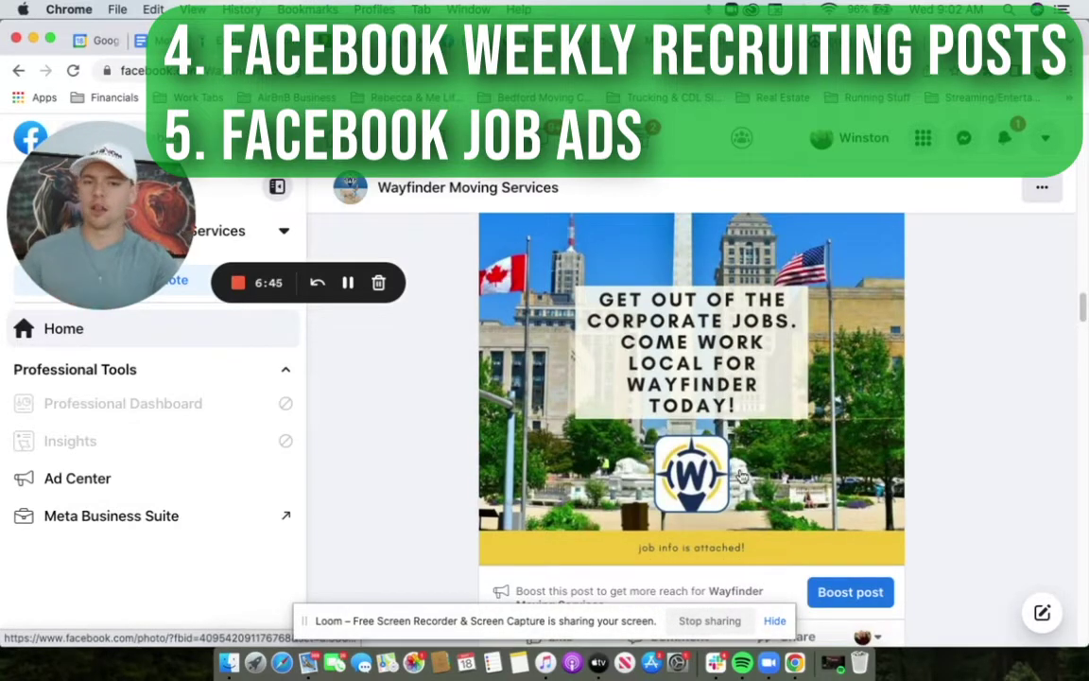
pyautogui.scroll(3, 747, 476)
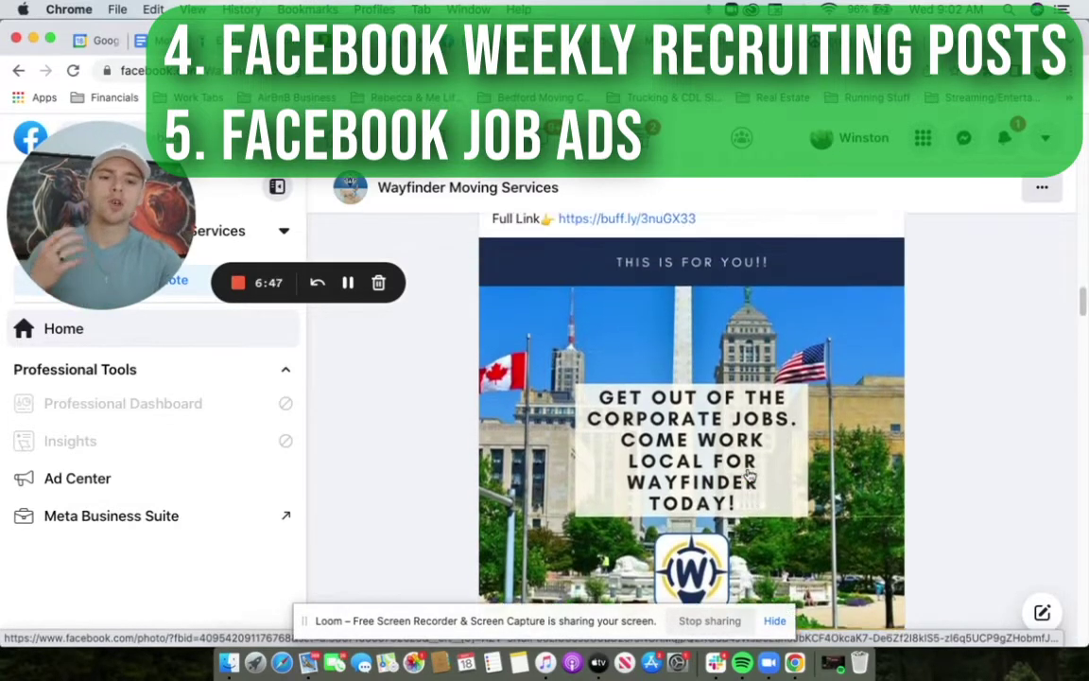
pyautogui.scroll(1, 747, 475)
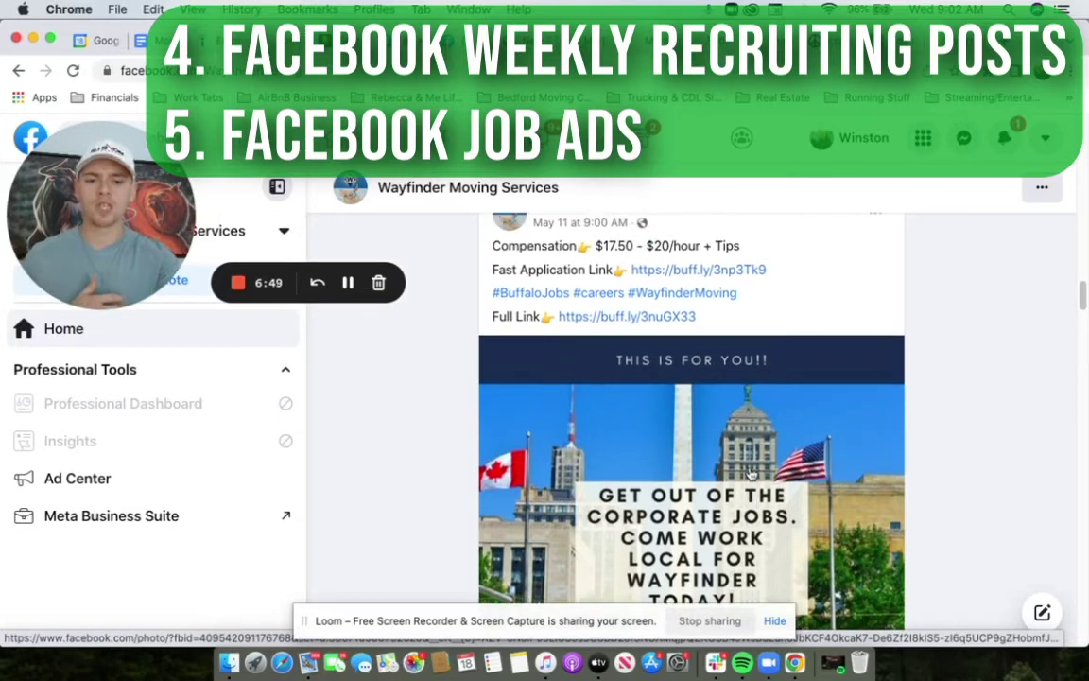
pyautogui.scroll(-2, 828, 461)
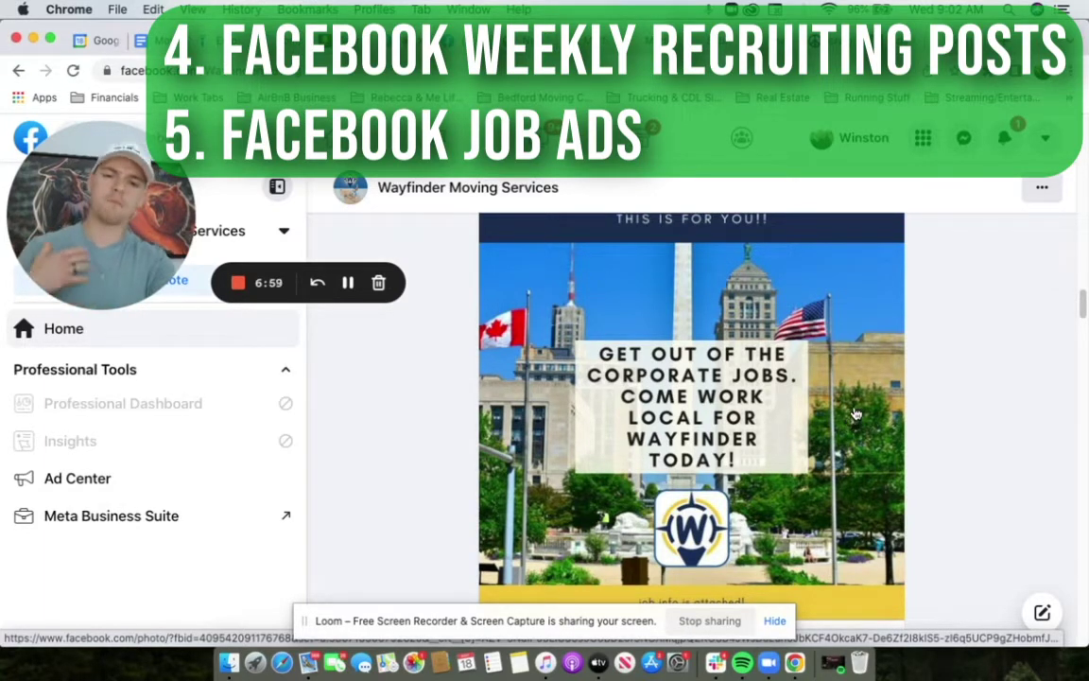
pyautogui.scroll(4, 856, 414)
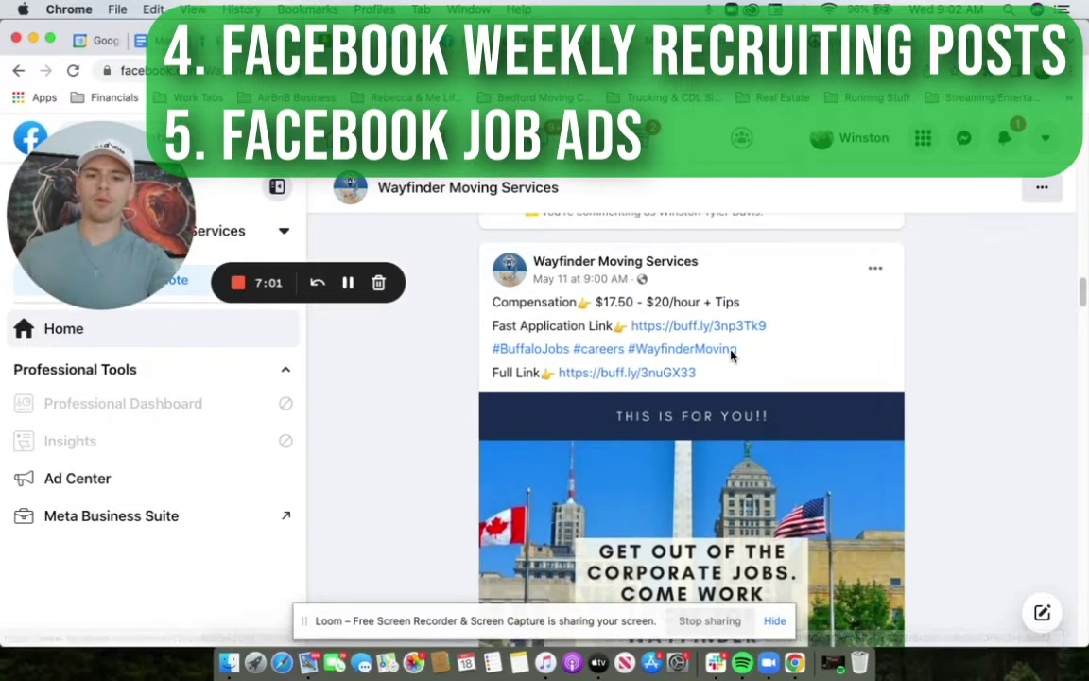